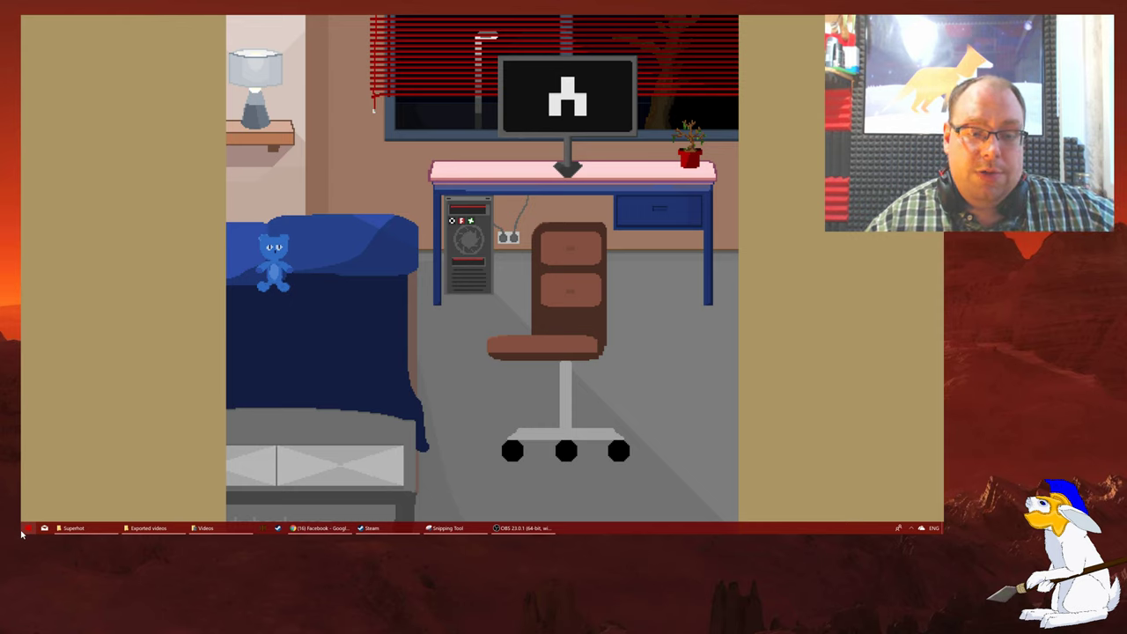
Launch Microsoft Photos from a Start search and view its OneDrive, Pictures, Videos and Video Projects folders
{"action": "left_click", "coordinate": [27, 529]}
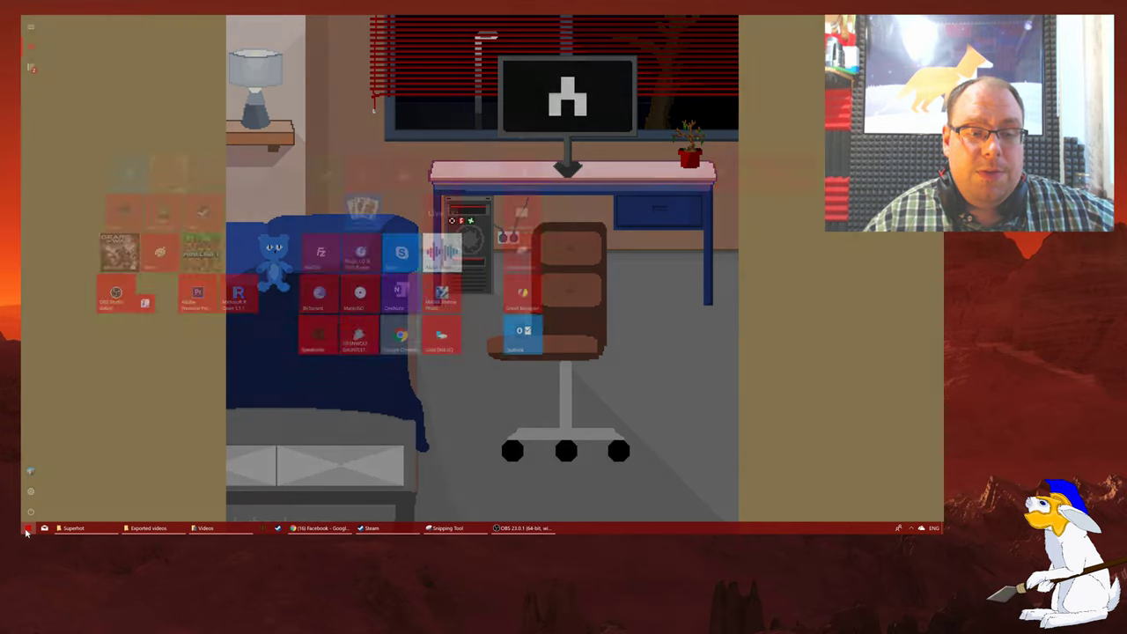
{"action": "type", "text": "image"}
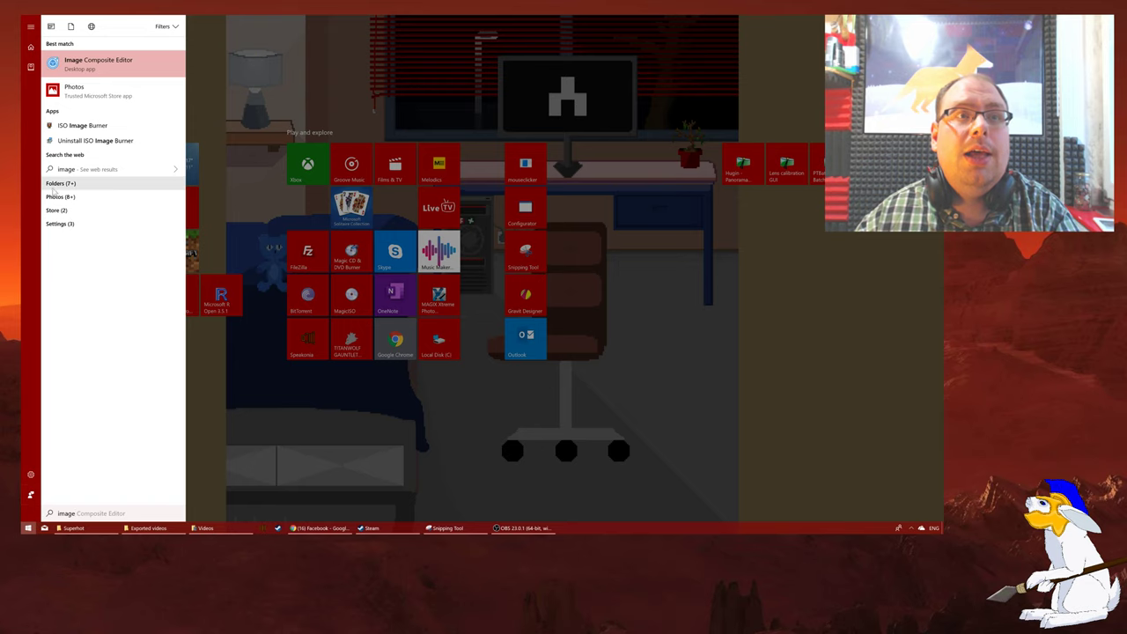
{"action": "left_click", "coordinate": [106, 92]}
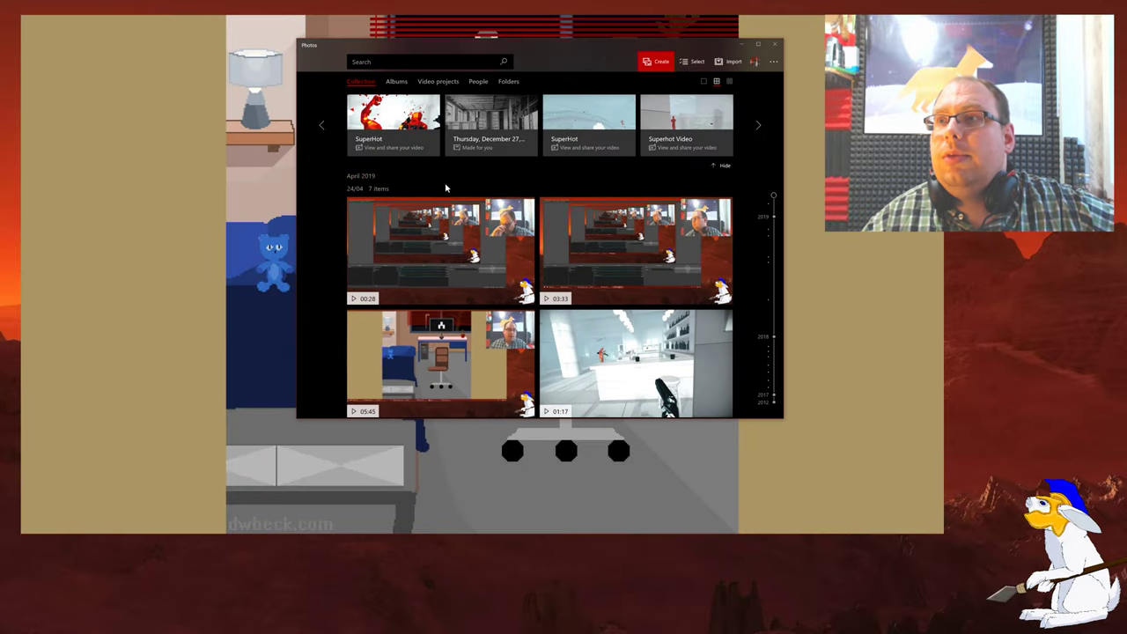
{"action": "left_click", "coordinate": [508, 81]}
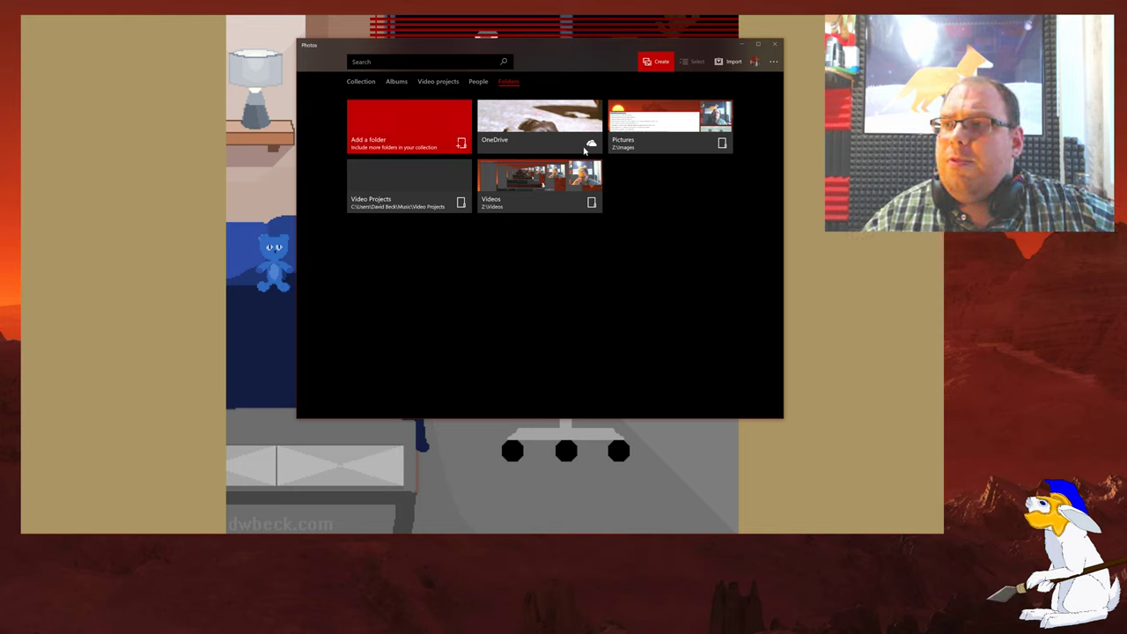
Cancel adding a new folder and open the Videos > Superhot folder
{"action": "left_click", "coordinate": [375, 150]}
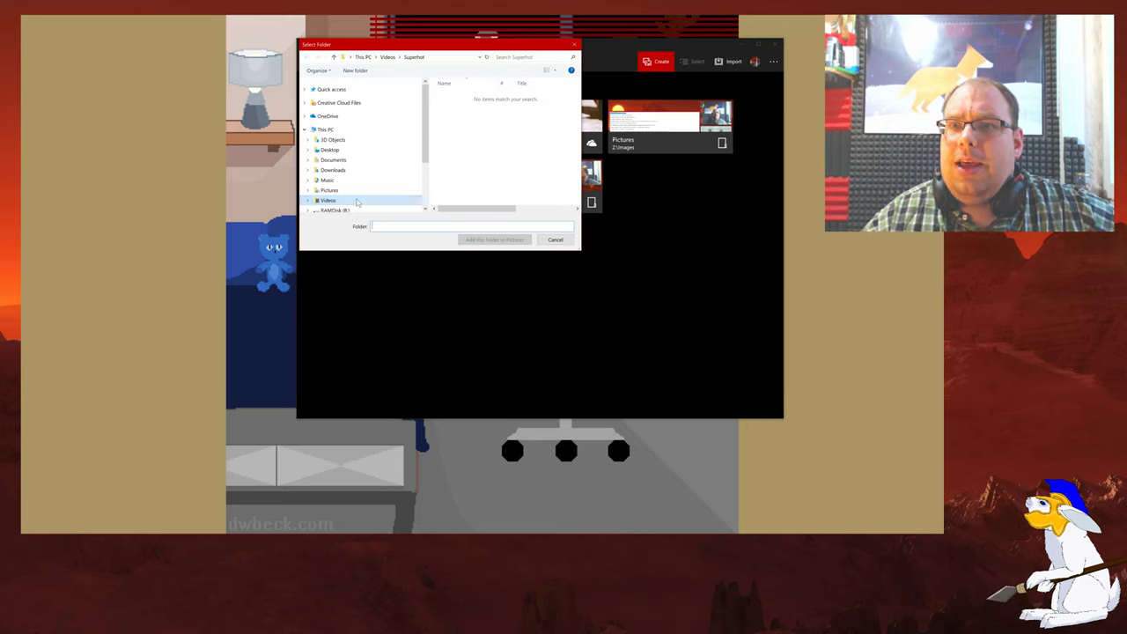
{"action": "left_click", "coordinate": [556, 241]}
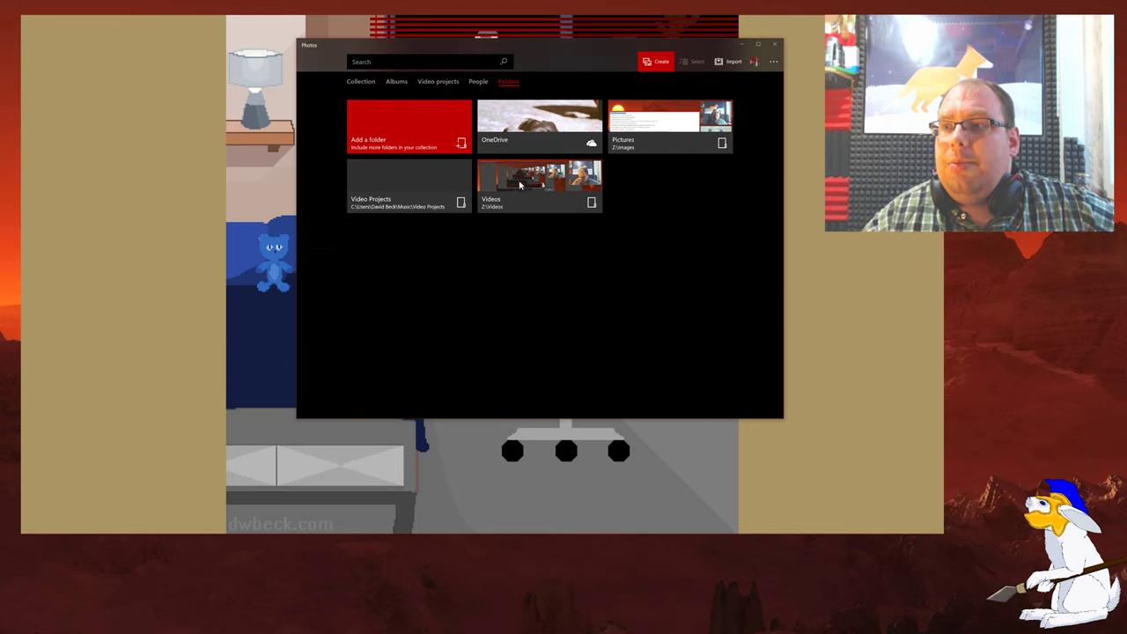
{"action": "left_click", "coordinate": [519, 185]}
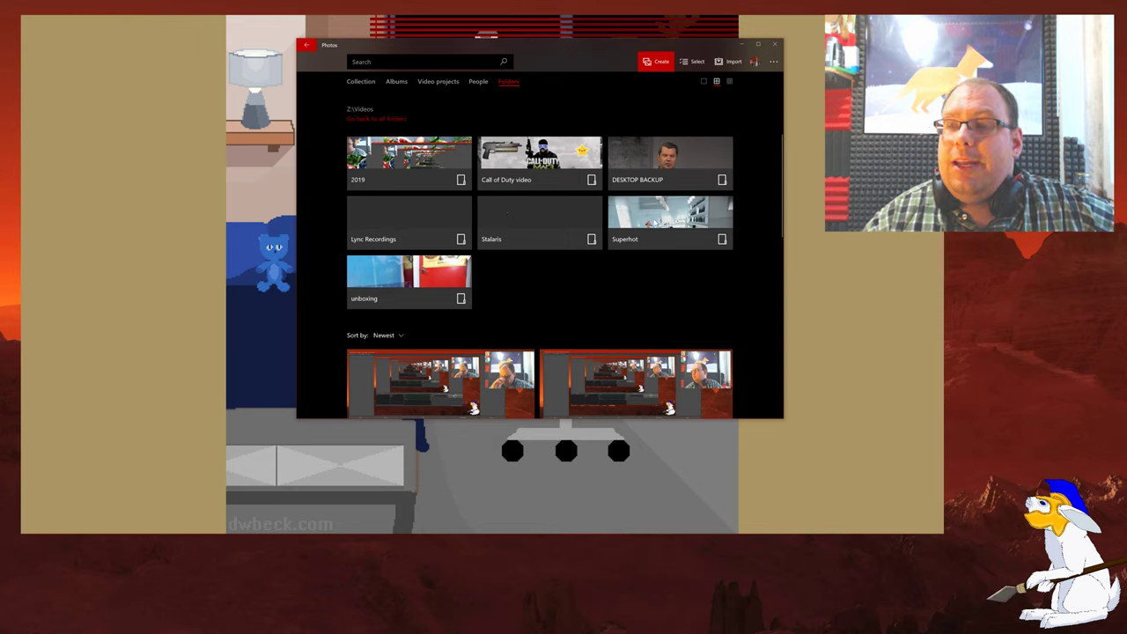
{"action": "left_click", "coordinate": [655, 227]}
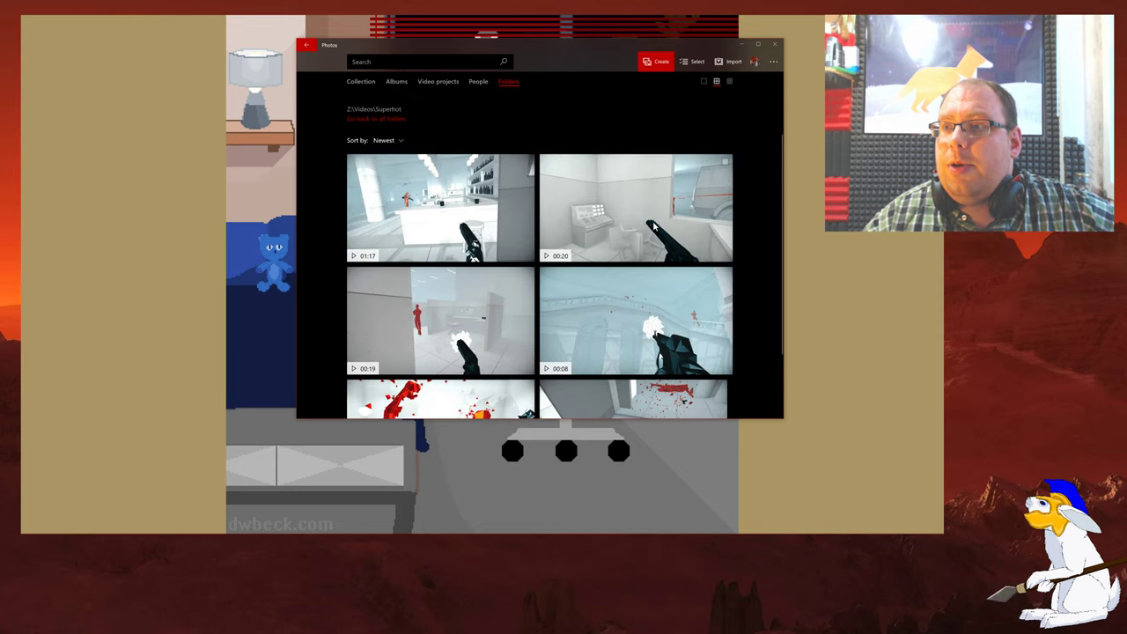
Select the 0:20, 0:19, 0:08, 0:17 and 0:11 gameplay clips and bring up Create options
{"action": "left_click", "coordinate": [724, 162]}
{"action": "scroll", "coordinate": [537, 203], "scroll_direction": "down", "scroll_amount": 1}
{"action": "left_click", "coordinate": [526, 199]}
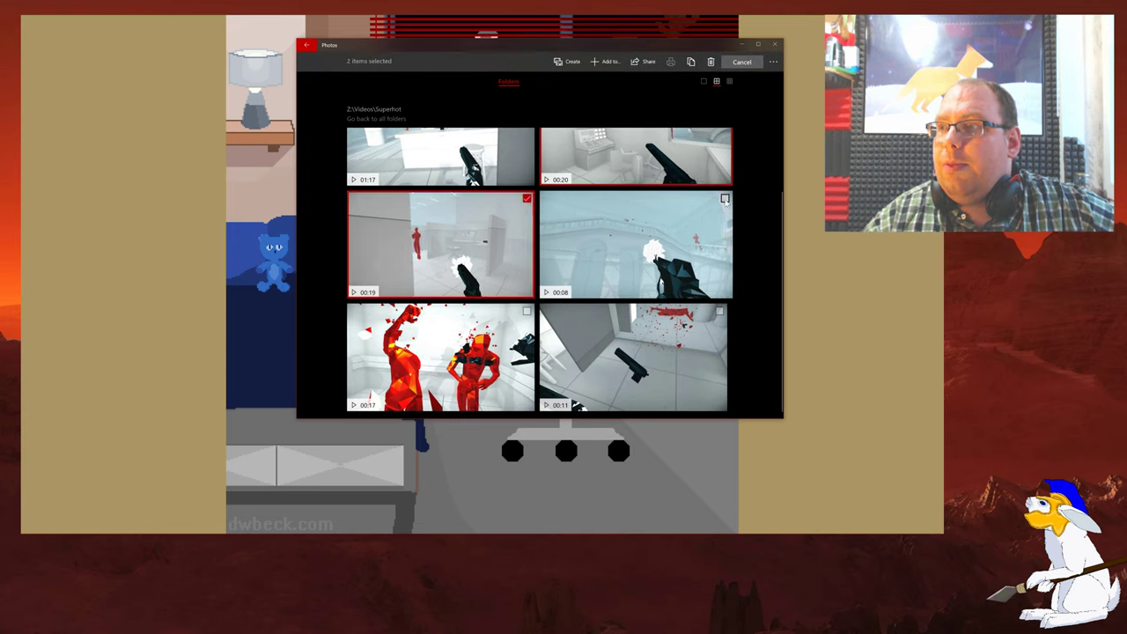
{"action": "left_click", "coordinate": [725, 198]}
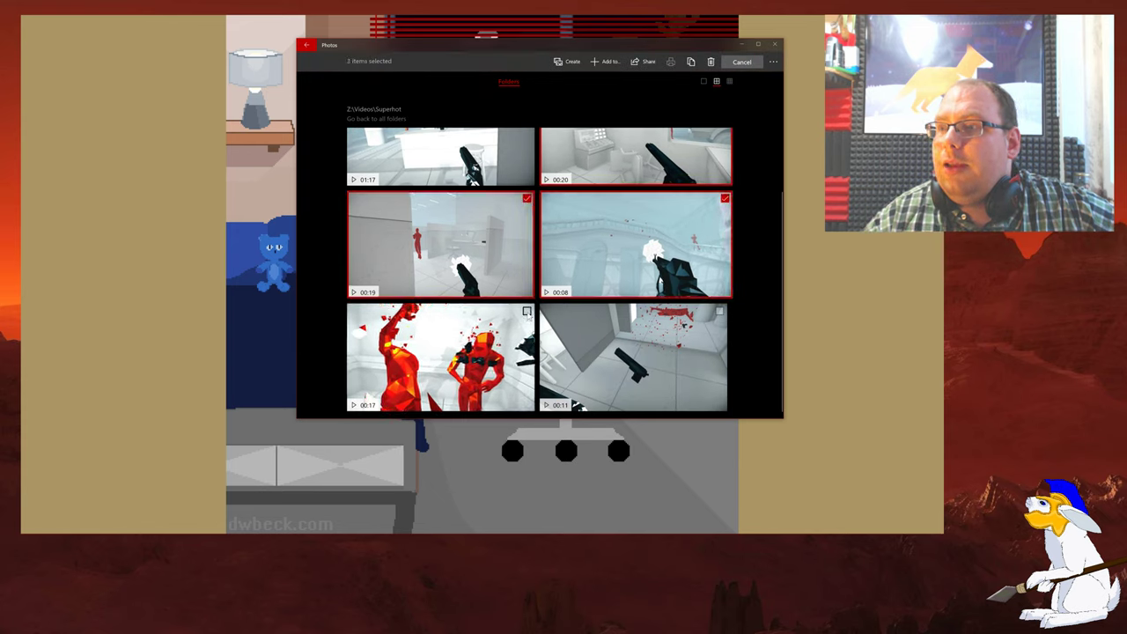
{"action": "left_click", "coordinate": [477, 350]}
{"action": "left_click", "coordinate": [640, 348]}
{"action": "scroll", "coordinate": [640, 348], "scroll_direction": "up", "scroll_amount": 1}
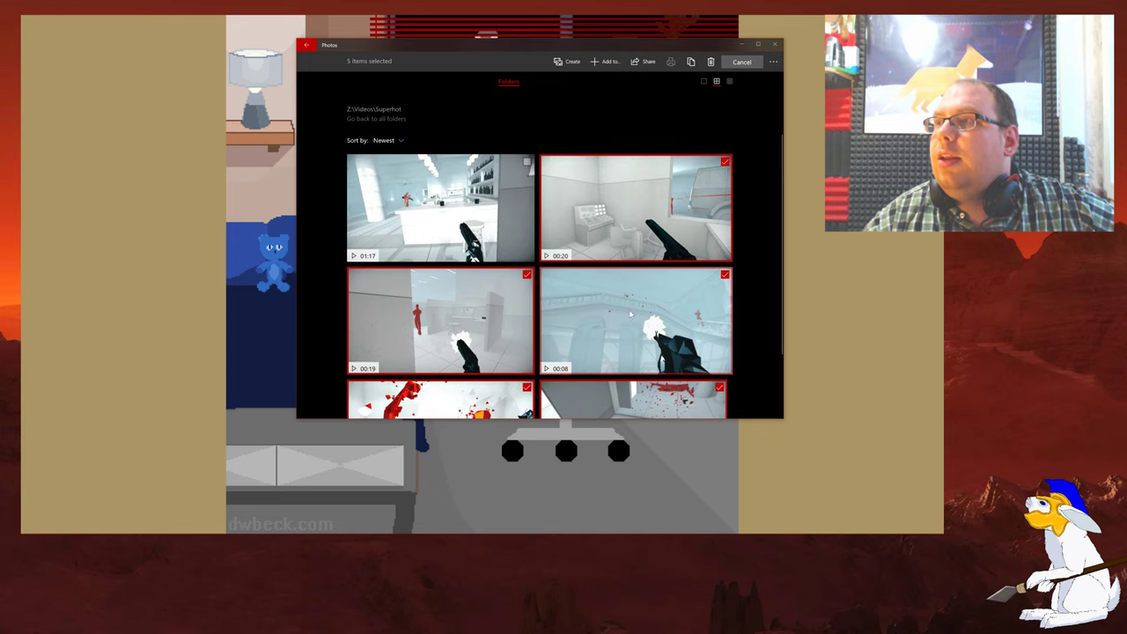
{"action": "left_click", "coordinate": [567, 62]}
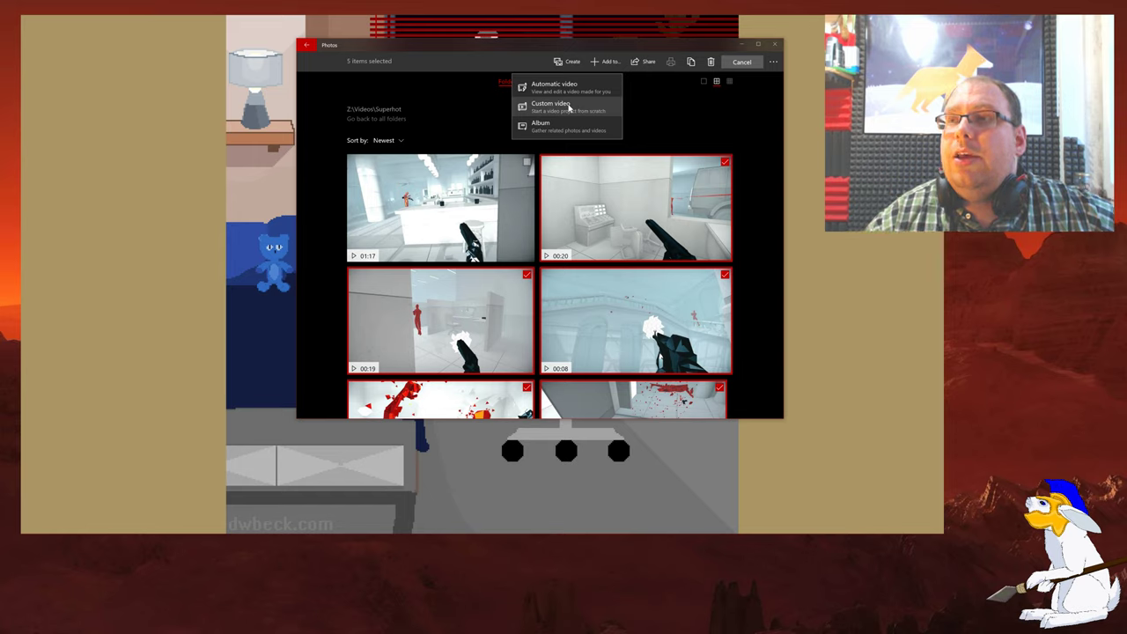
Make a custom video named 'SuperHot' from the five selected clips
{"action": "left_click", "coordinate": [558, 106]}
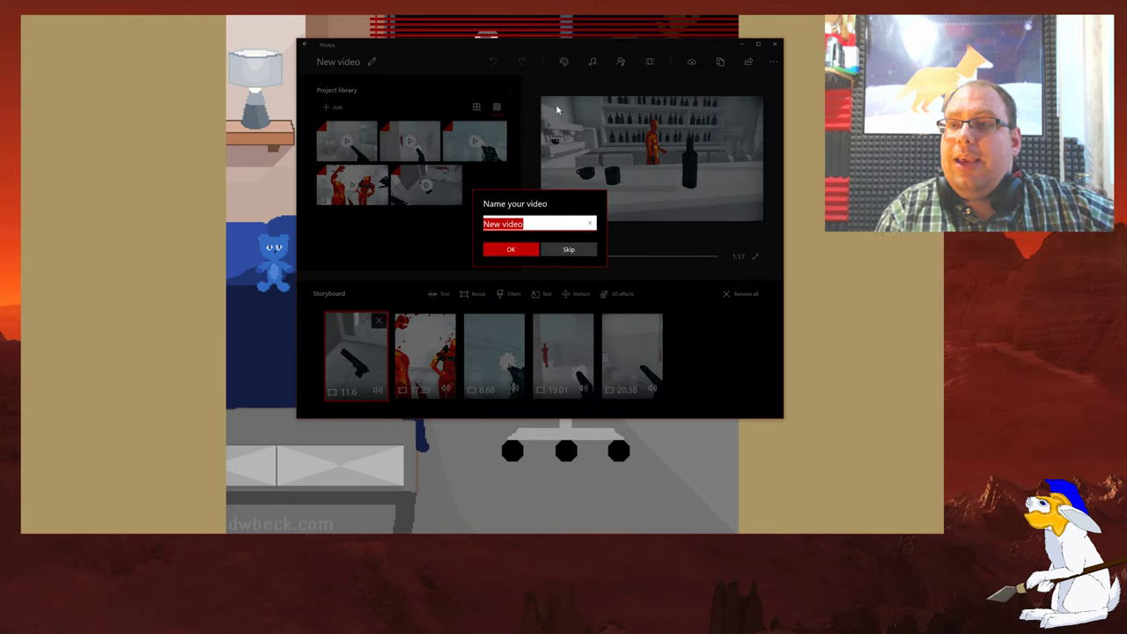
{"action": "type", "text": "SuperHot"}
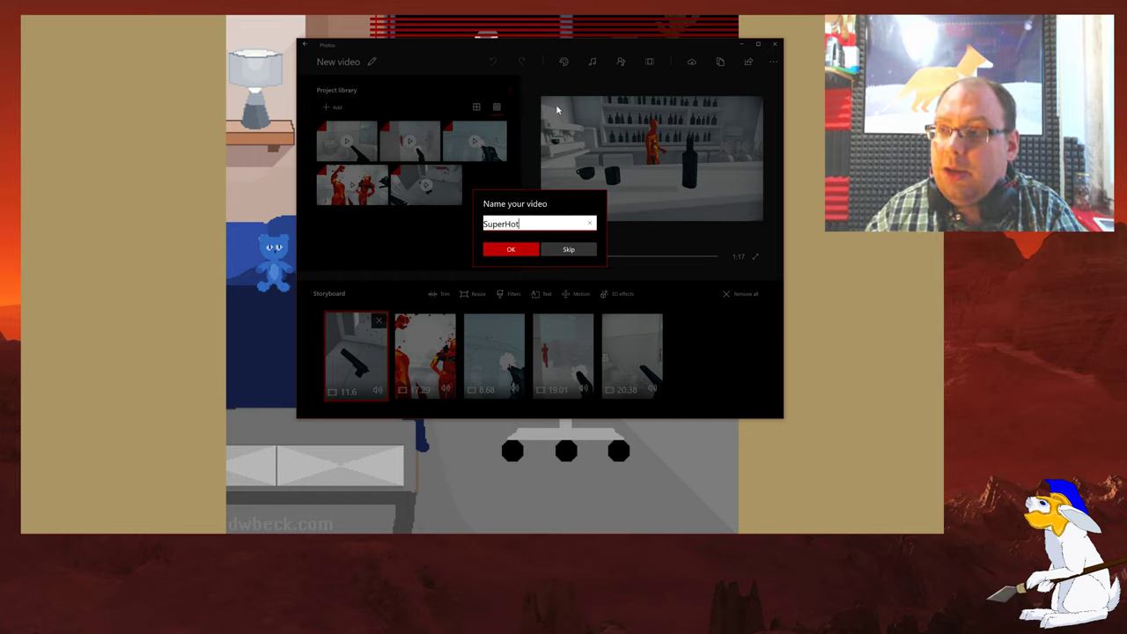
{"action": "left_click", "coordinate": [513, 249]}
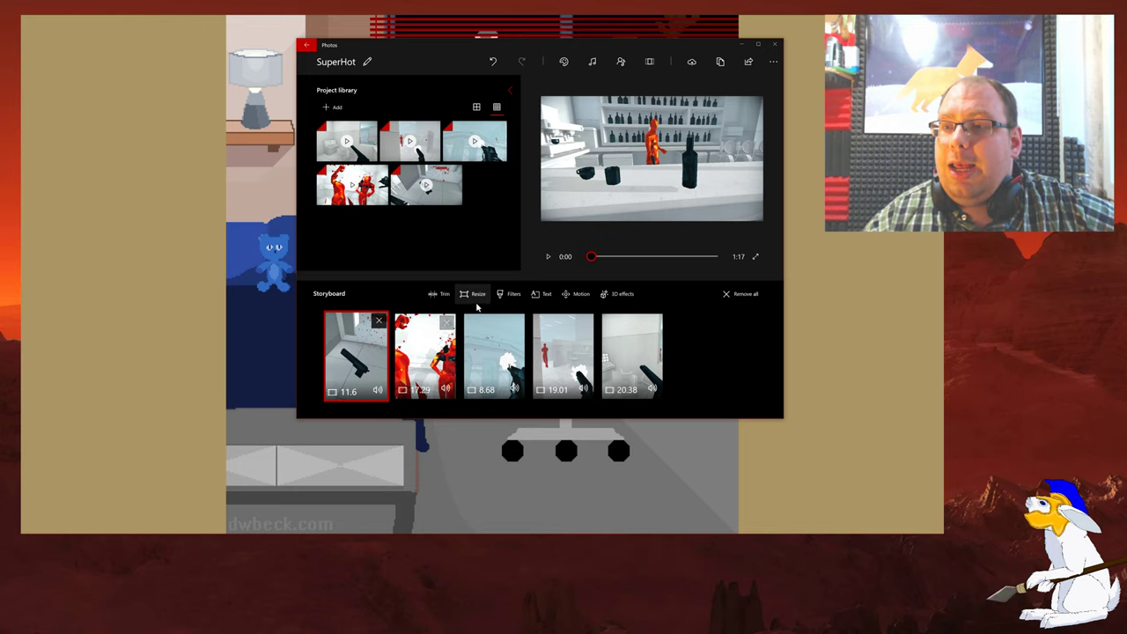
{"action": "left_click", "coordinate": [438, 297]}
{"action": "left_click_drag", "start_coordinate": [366, 388], "coordinate": [449, 393]}
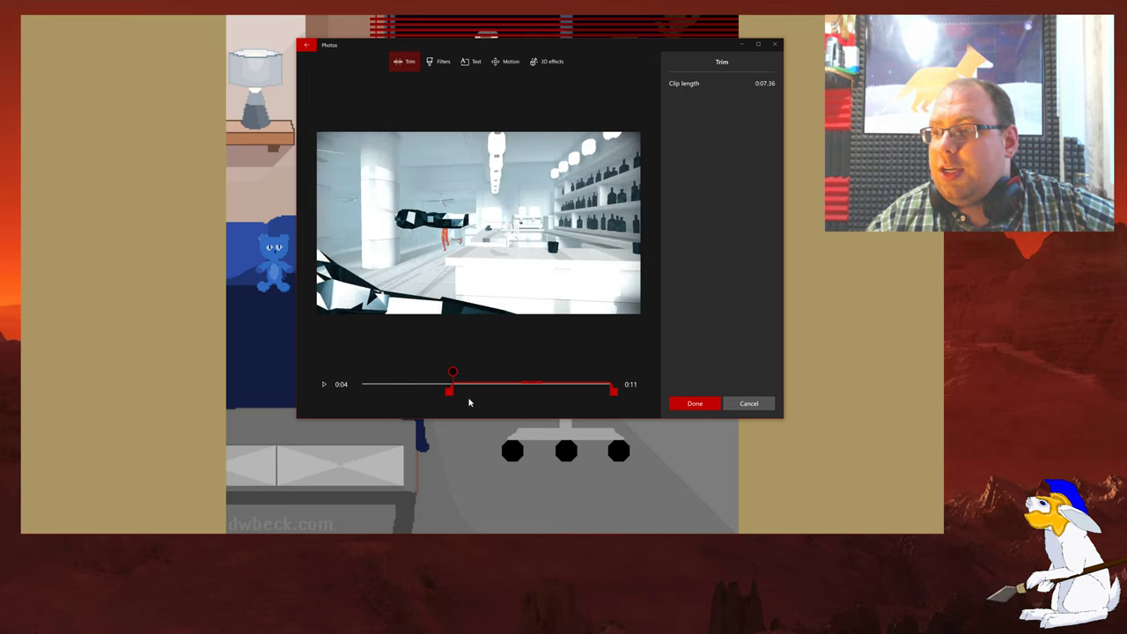
{"action": "left_click", "coordinate": [757, 407]}
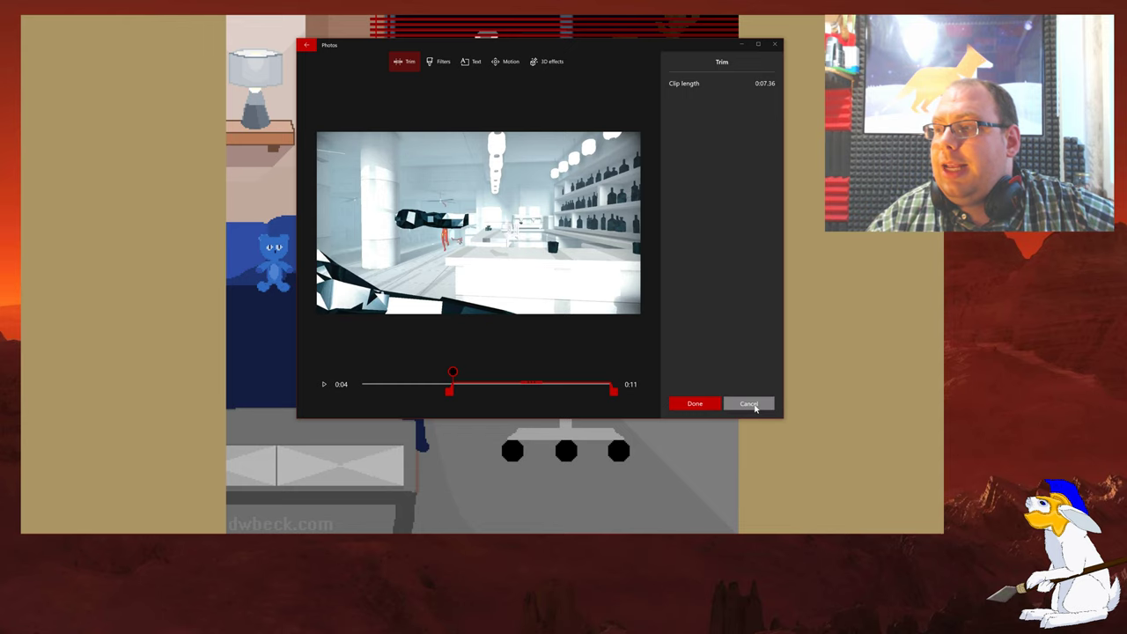
{"action": "left_click", "coordinate": [512, 250]}
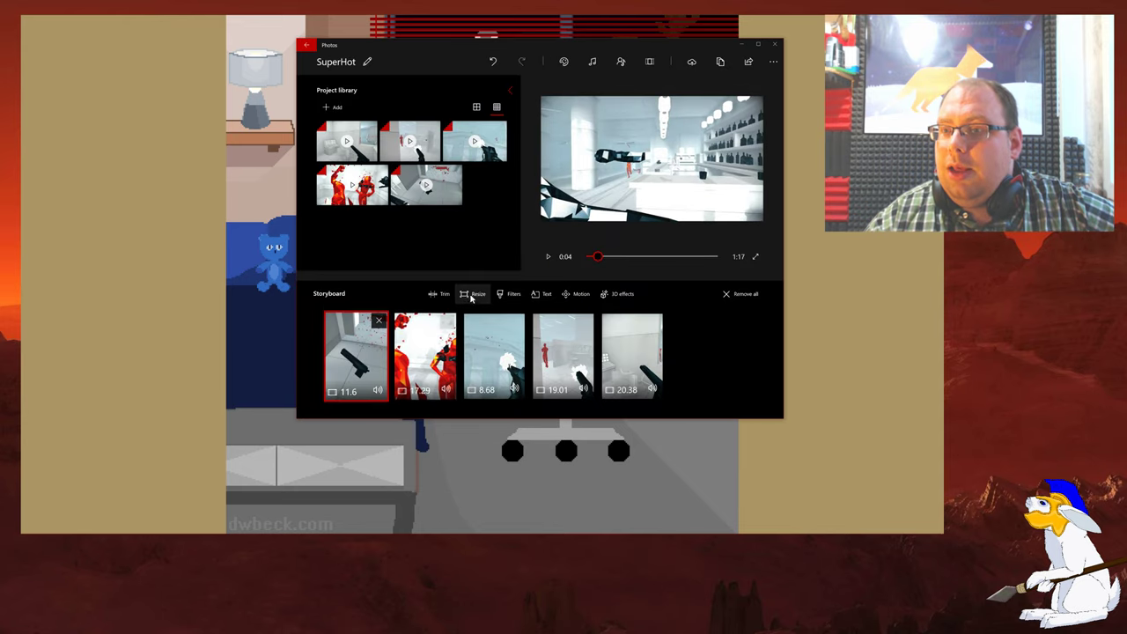
{"action": "left_click", "coordinate": [474, 295]}
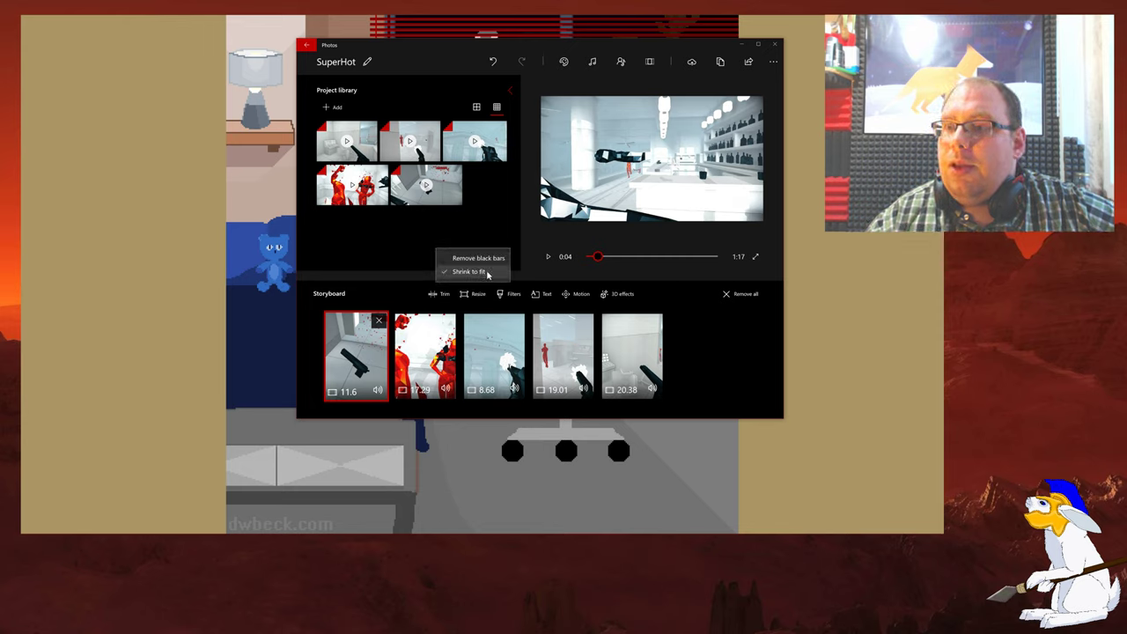
{"action": "left_click", "coordinate": [391, 295]}
{"action": "left_click", "coordinate": [463, 294]}
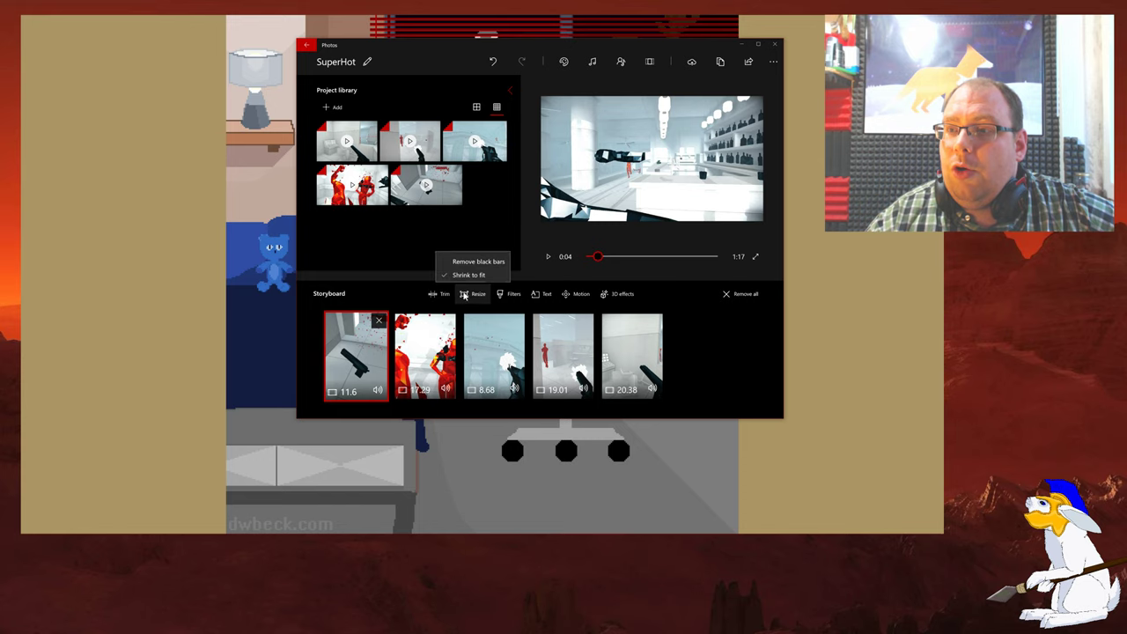
{"action": "left_click", "coordinate": [508, 294]}
{"action": "left_click", "coordinate": [694, 277]}
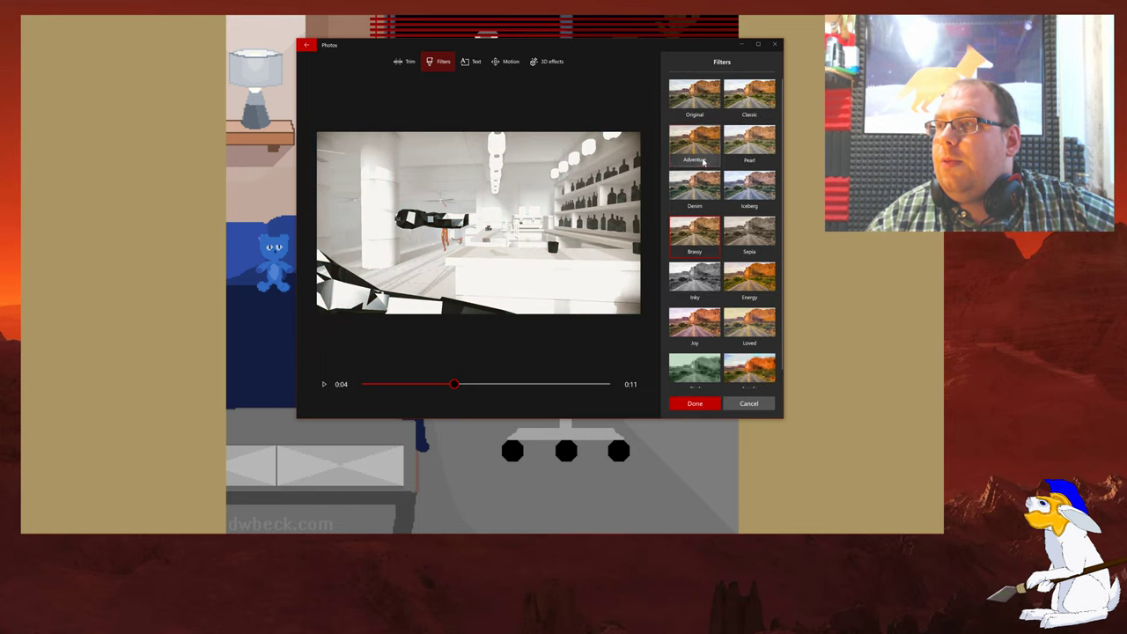
{"action": "left_click", "coordinate": [749, 146]}
{"action": "left_click", "coordinate": [695, 368]}
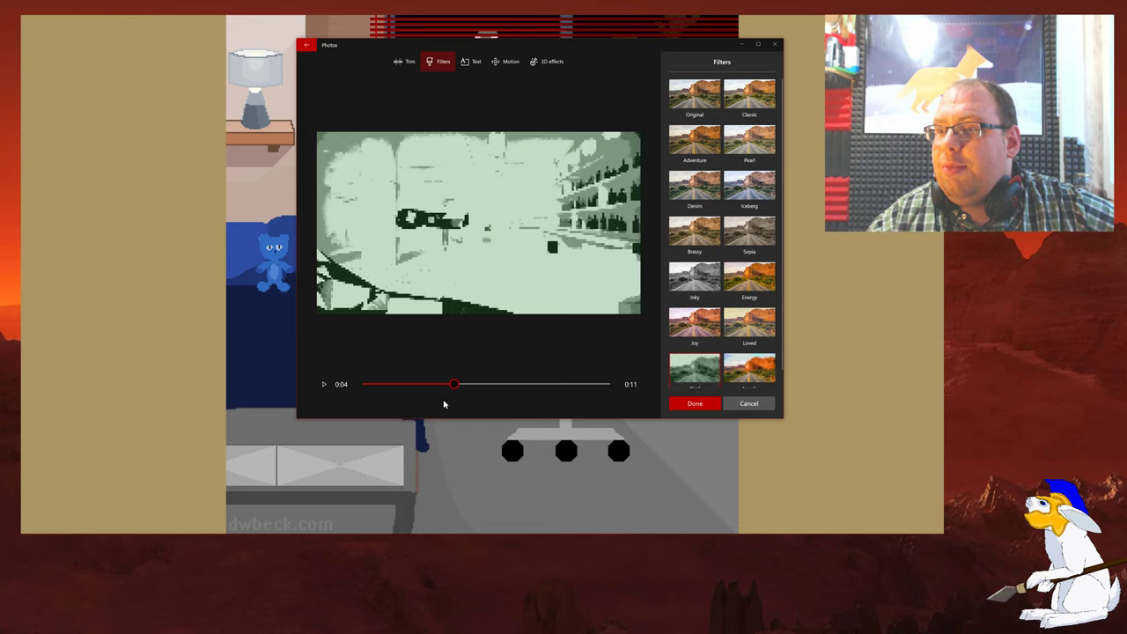
{"action": "left_click_drag", "start_coordinate": [456, 389], "coordinate": [515, 385]}
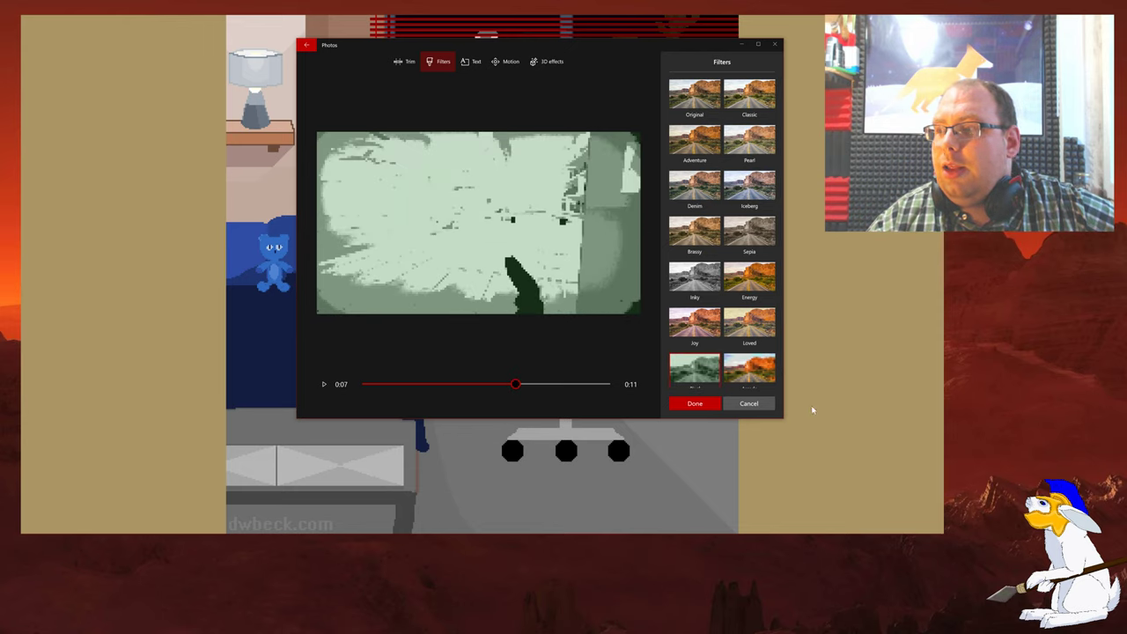
{"action": "left_click", "coordinate": [758, 406]}
{"action": "left_click", "coordinate": [536, 250]}
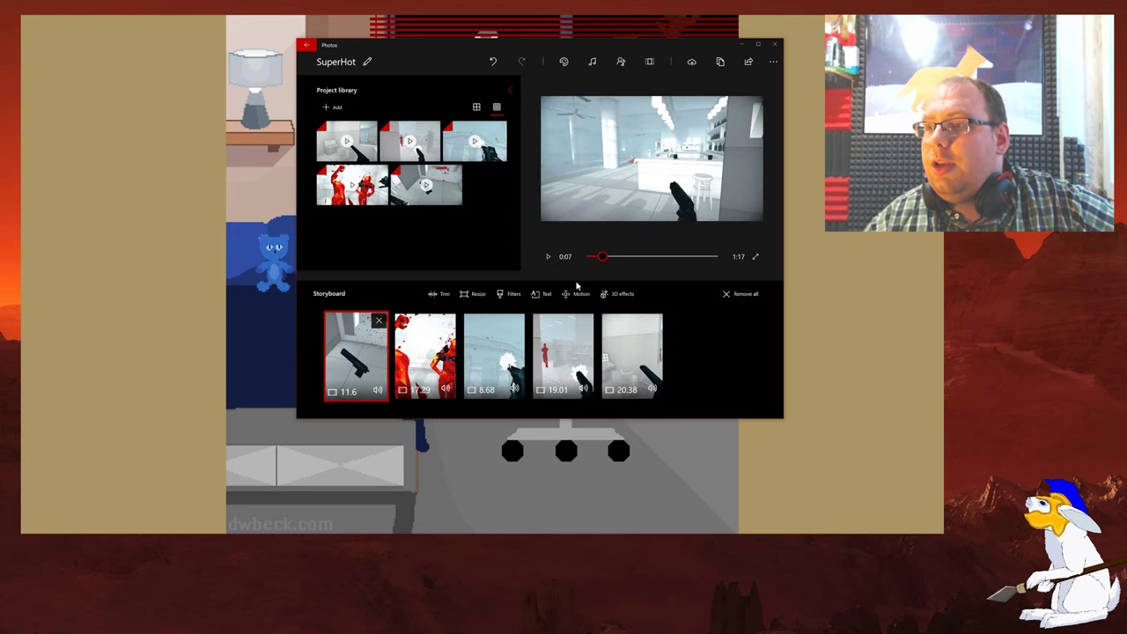
Add a Classic-style centered 'SuperHot' title to the first clip's opening and preview it
{"action": "left_click", "coordinate": [538, 298]}
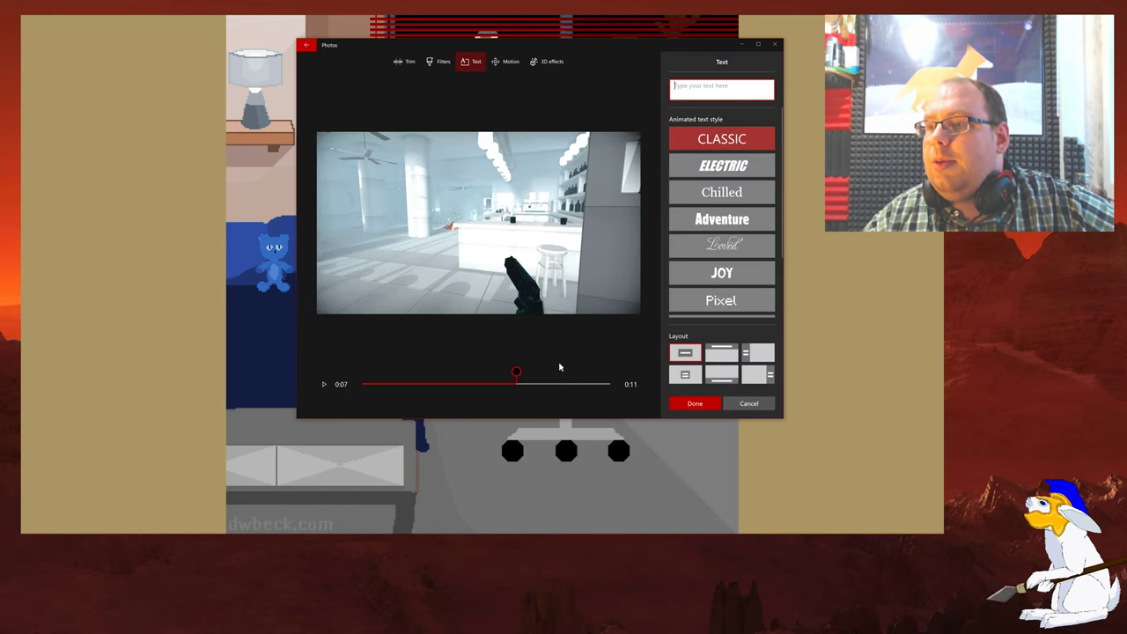
{"action": "left_click_drag", "start_coordinate": [516, 375], "coordinate": [347, 374]}
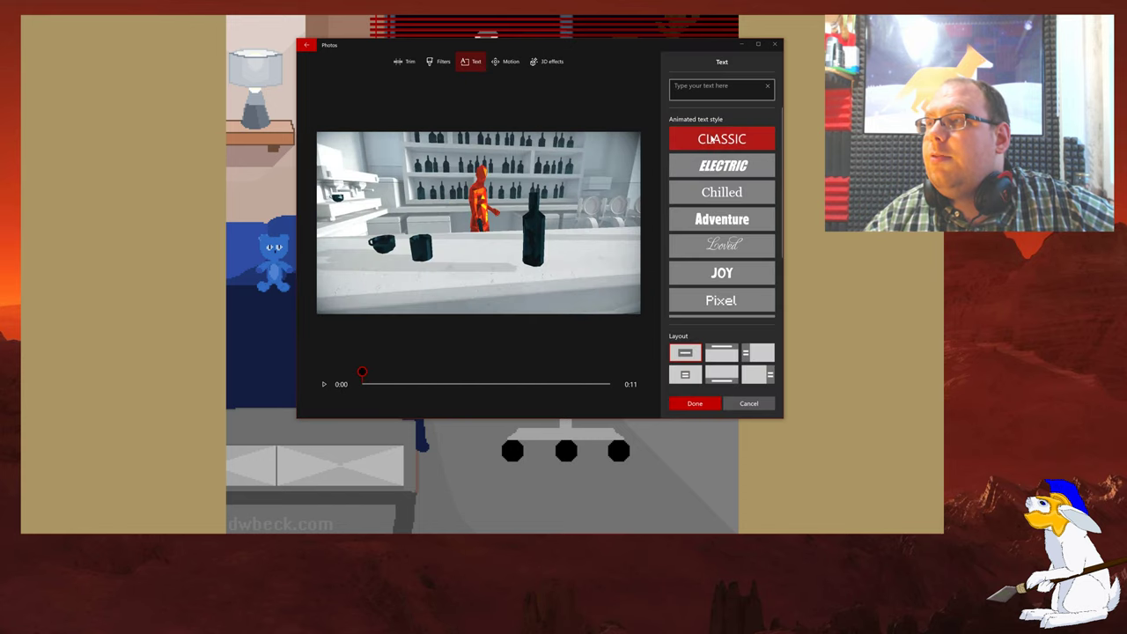
{"action": "left_click", "coordinate": [720, 86]}
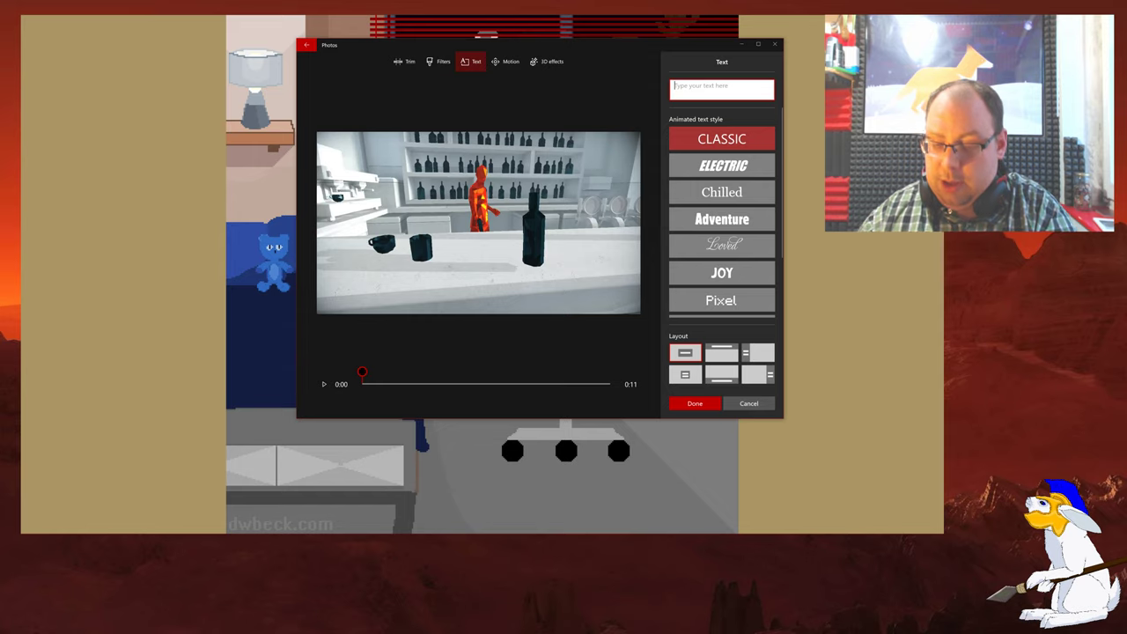
{"action": "type", "text": "Su"}
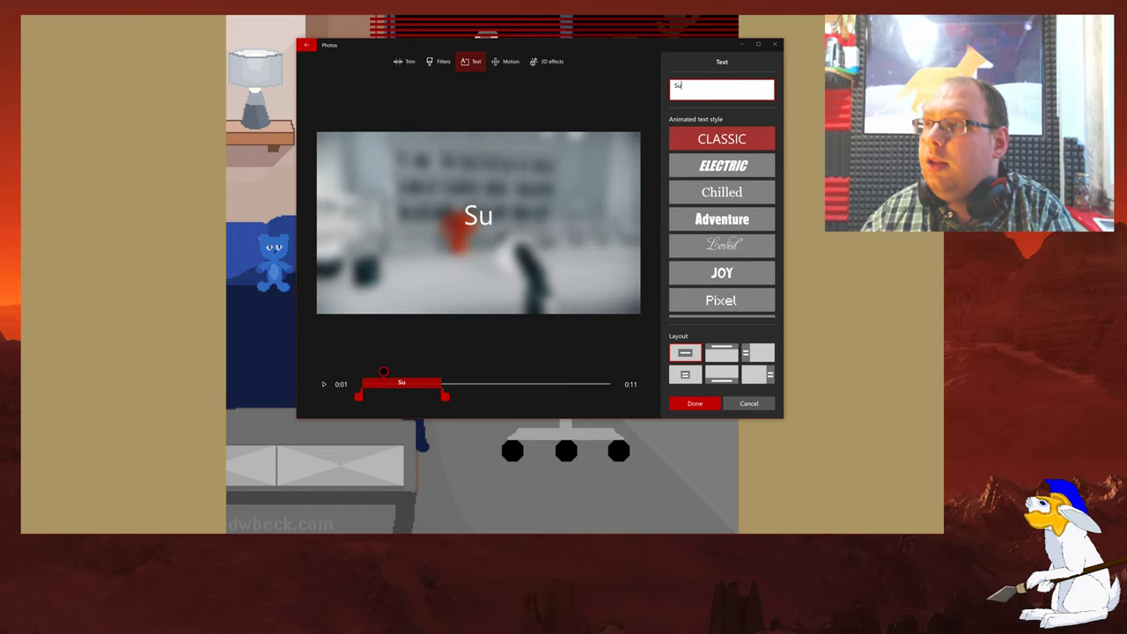
{"action": "type", "text": "perHo"}
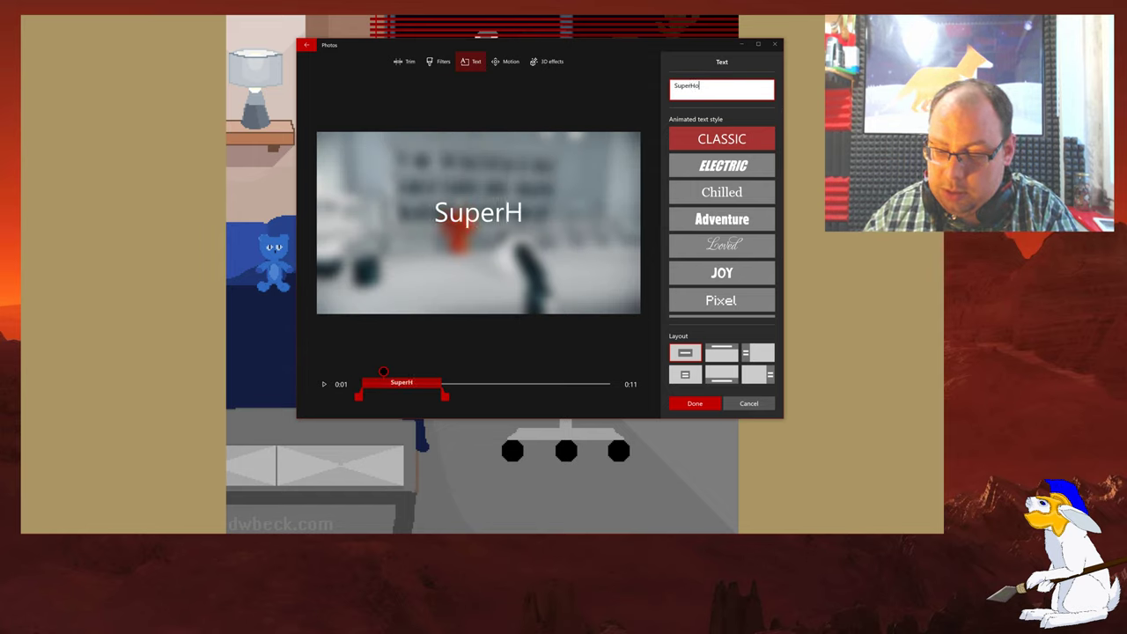
{"action": "type", "text": "t"}
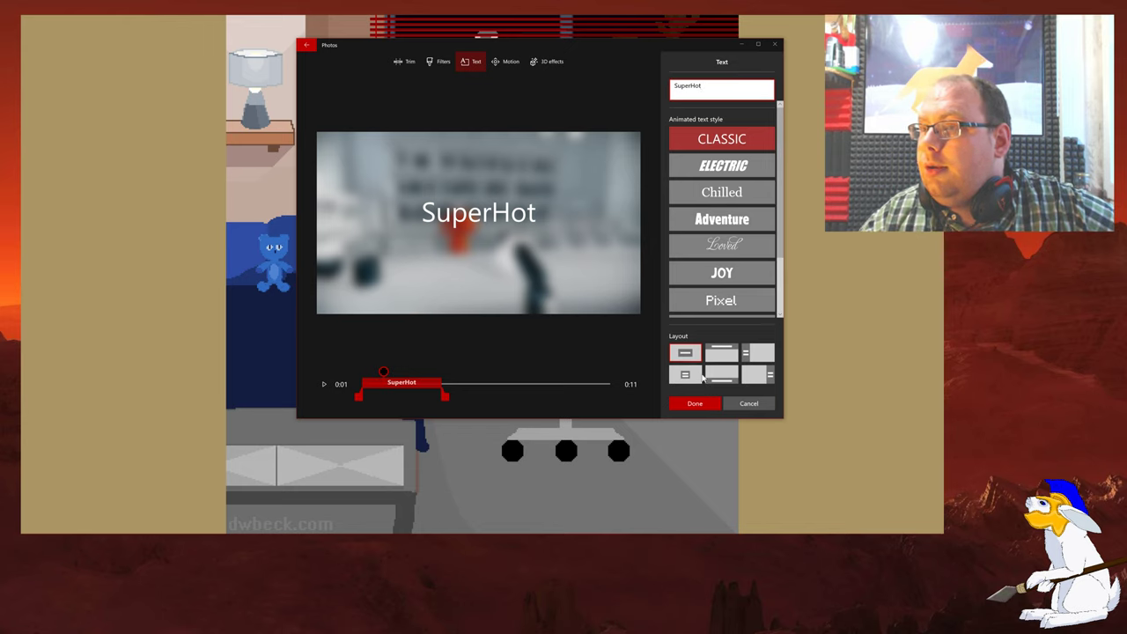
{"action": "left_click_drag", "start_coordinate": [385, 378], "coordinate": [349, 377]}
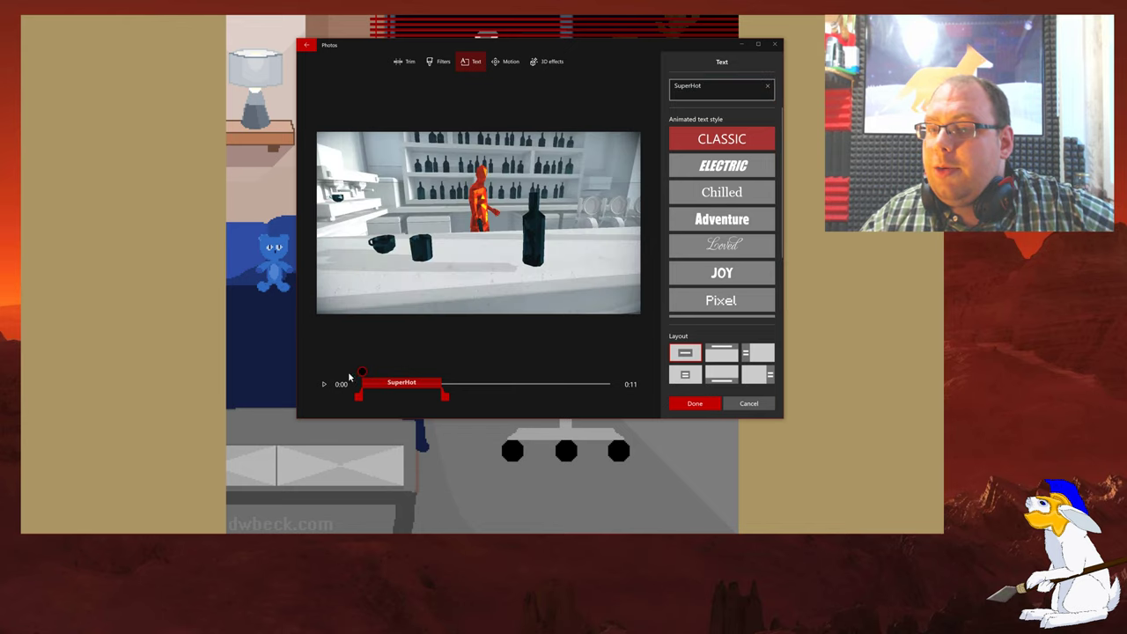
{"action": "left_click", "coordinate": [322, 384]}
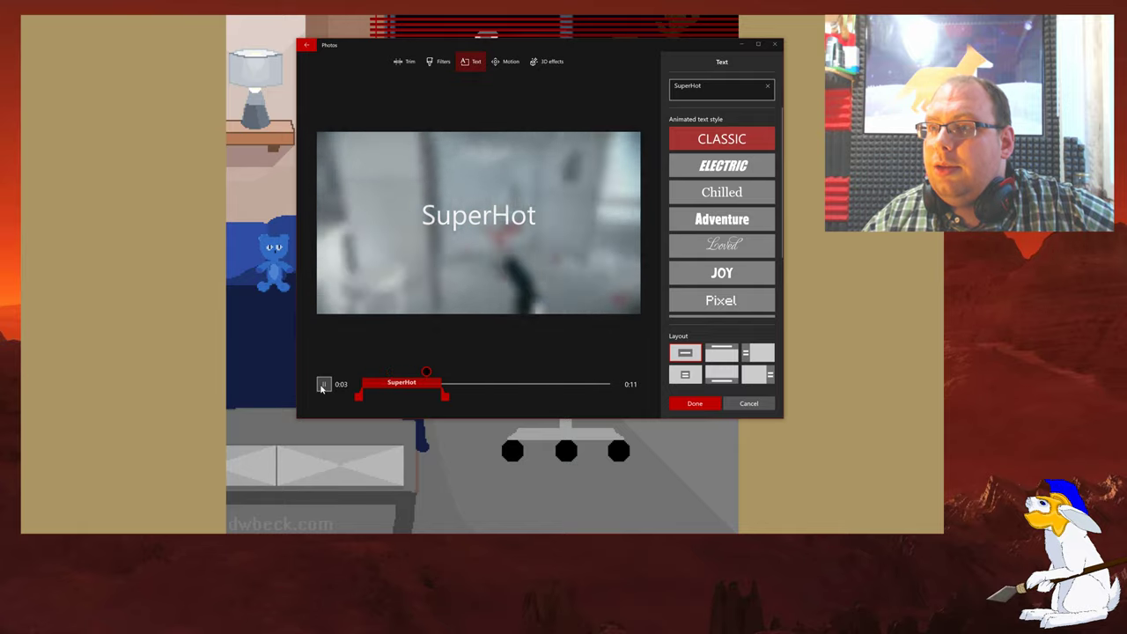
Keep the title, then caption the last clip 'Thanks for watching' at the top near its end
{"action": "left_click", "coordinate": [694, 404]}
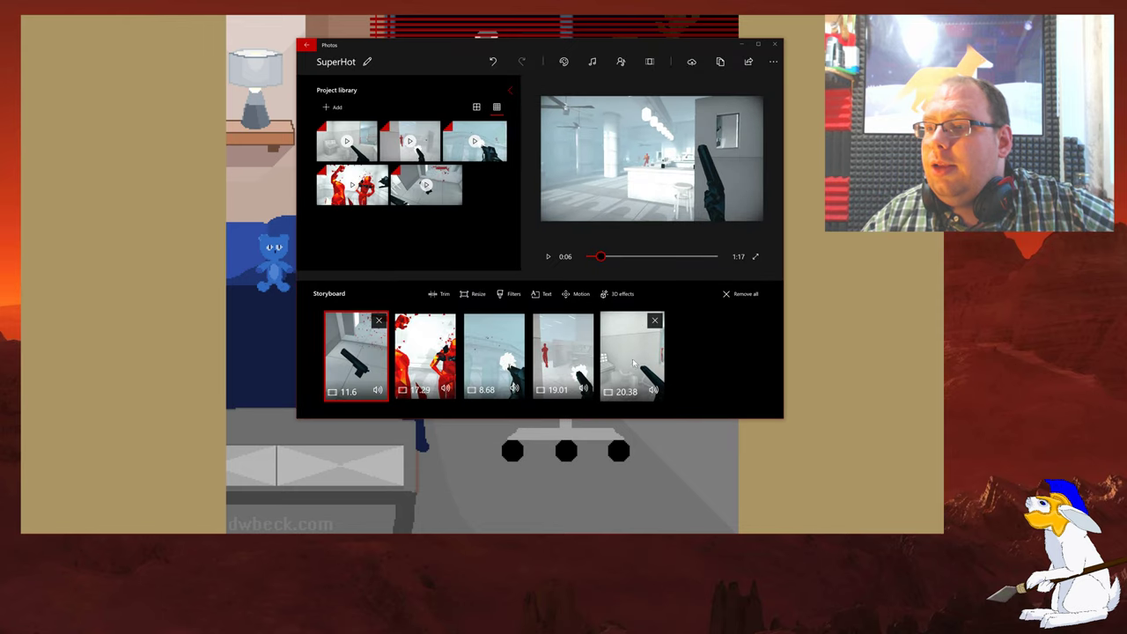
{"action": "left_click", "coordinate": [540, 294]}
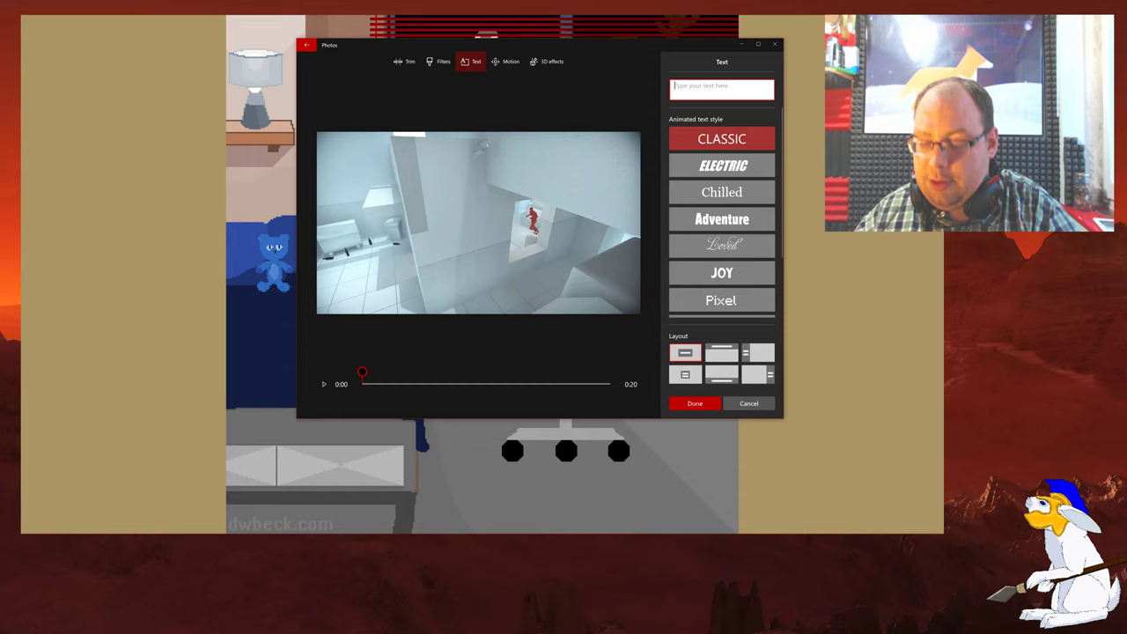
{"action": "type", "text": "Thanks fgor"}
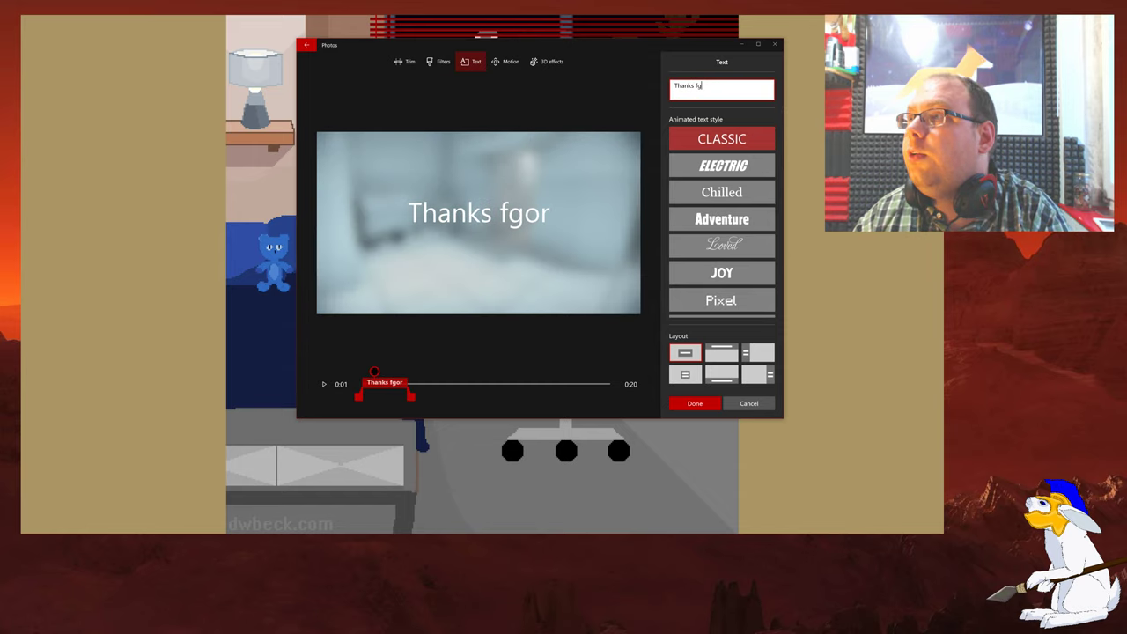
{"action": "key", "text": "BackSpace"}
{"action": "key", "text": "BackSpace"}
{"action": "key", "text": "BackSpace"}
{"action": "type", "text": "or w"}
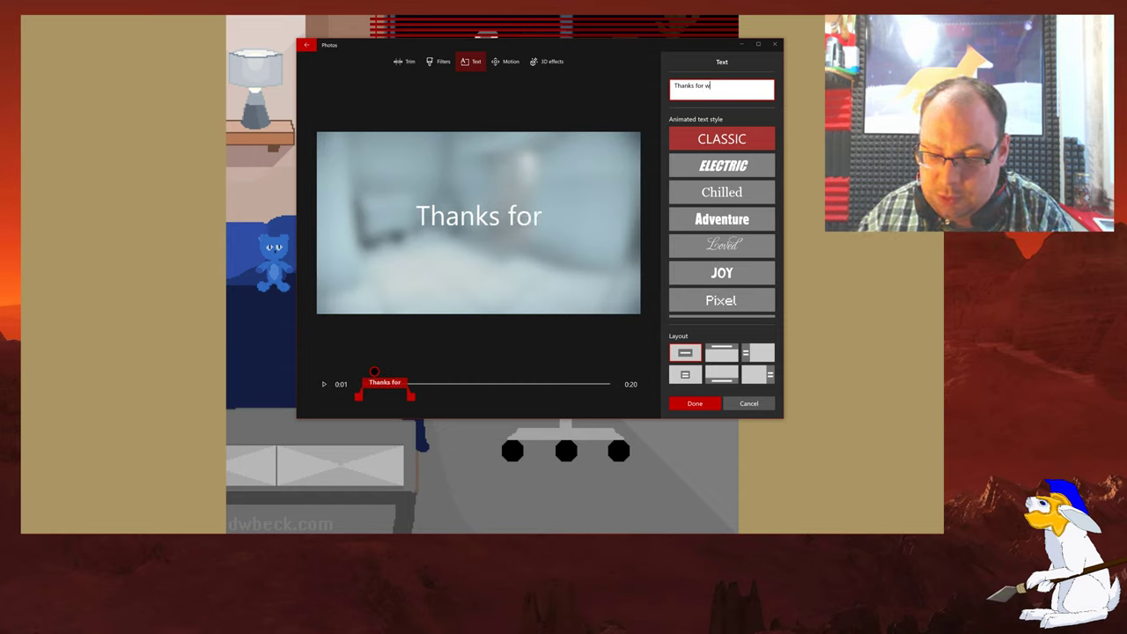
{"action": "type", "text": "atching"}
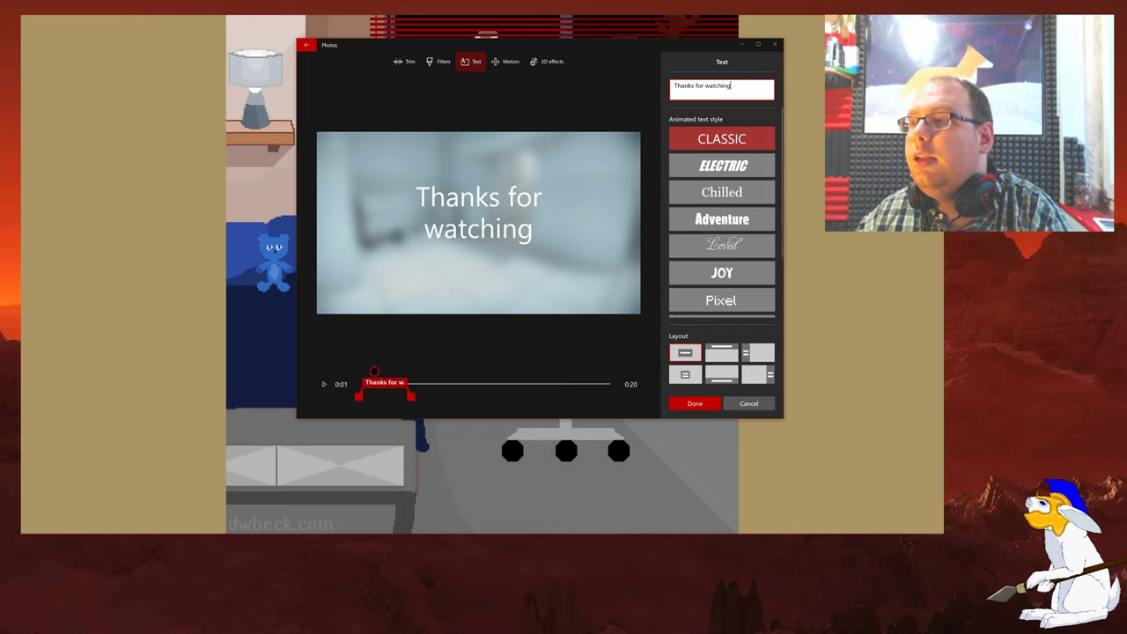
{"action": "left_click", "coordinate": [722, 353]}
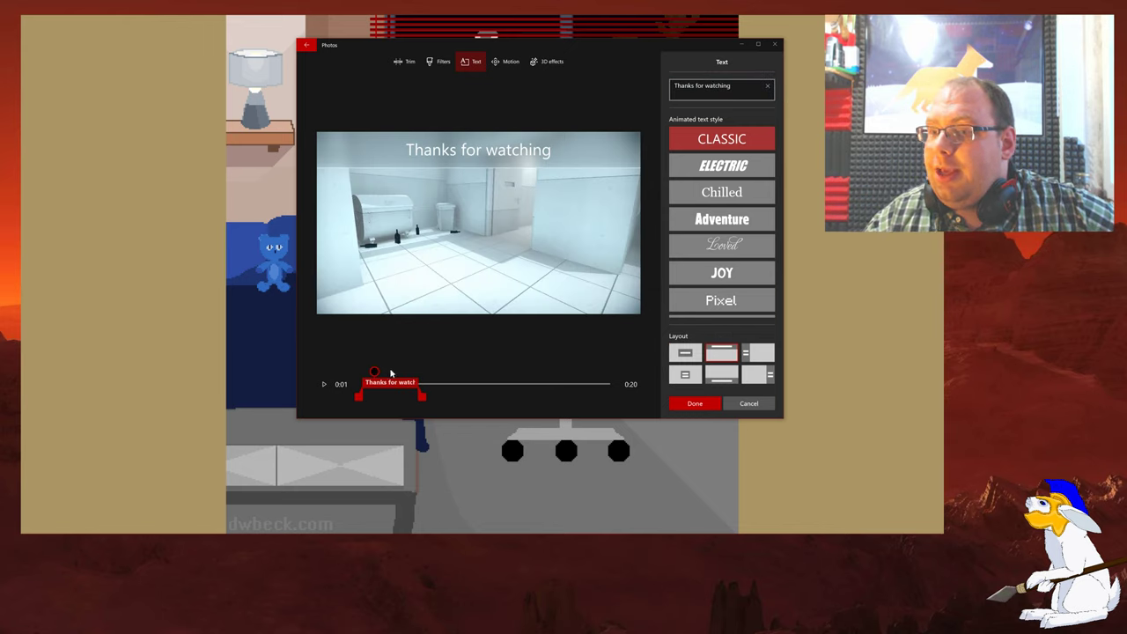
{"action": "left_click_drag", "start_coordinate": [392, 385], "coordinate": [585, 385]}
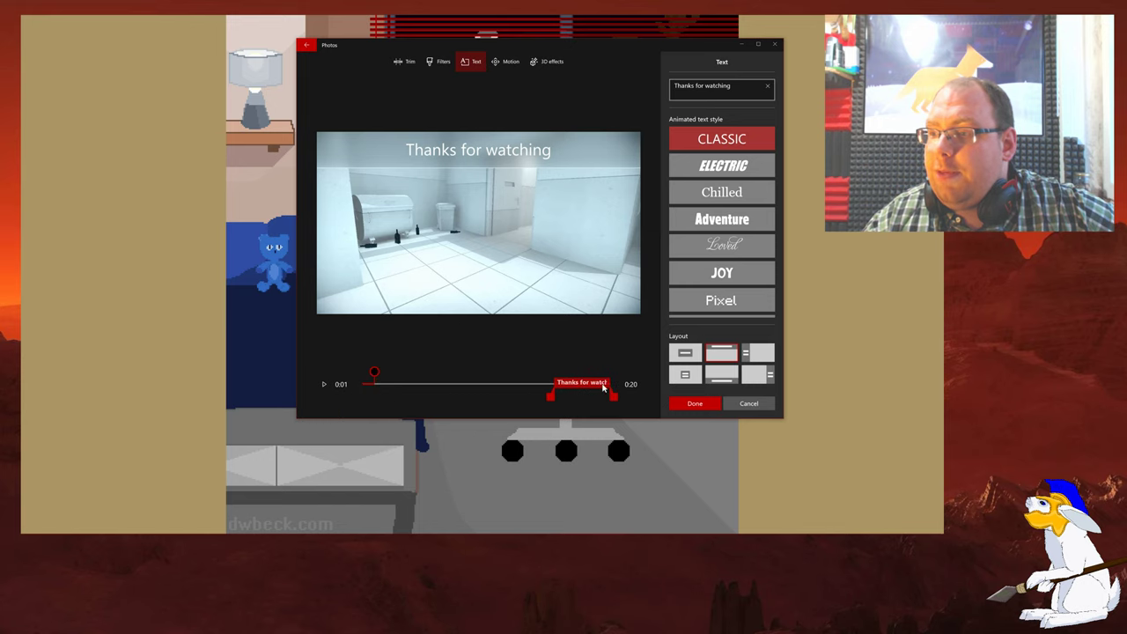
{"action": "left_click", "coordinate": [695, 404]}
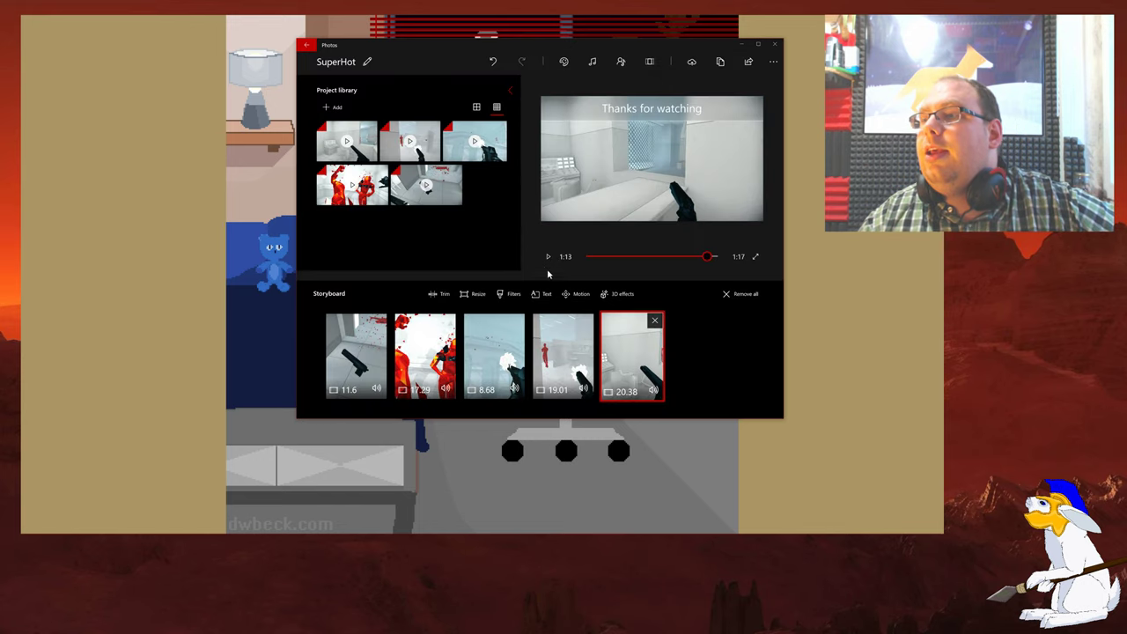
Preview Zoom out right motion on the last clip, then cancel leaving no motion
{"action": "left_click", "coordinate": [578, 297]}
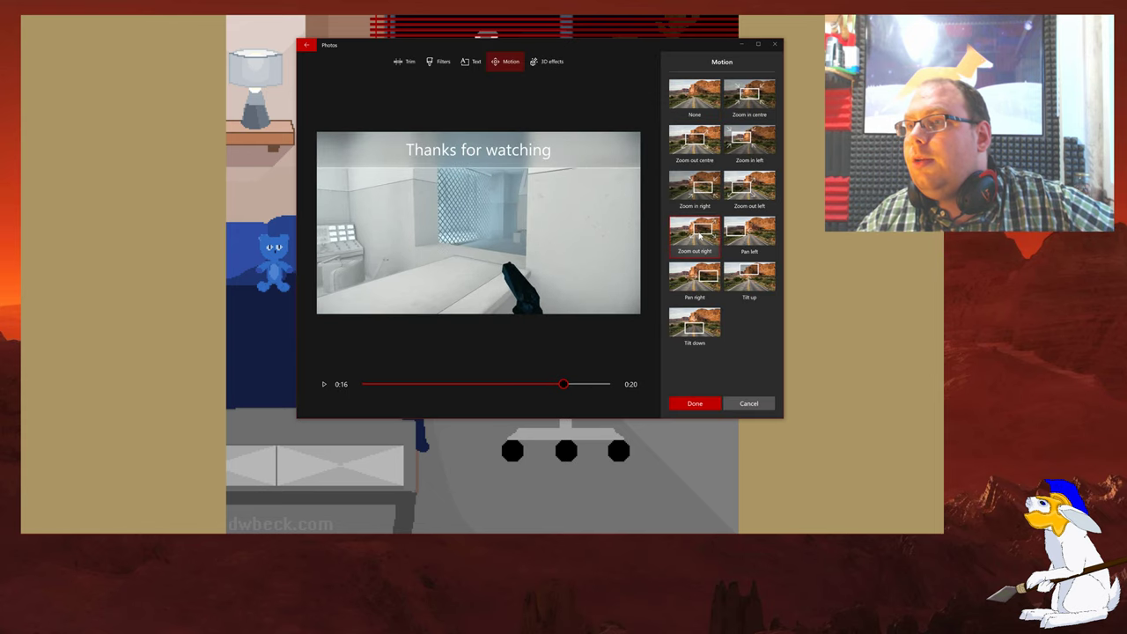
{"action": "left_click", "coordinate": [700, 236]}
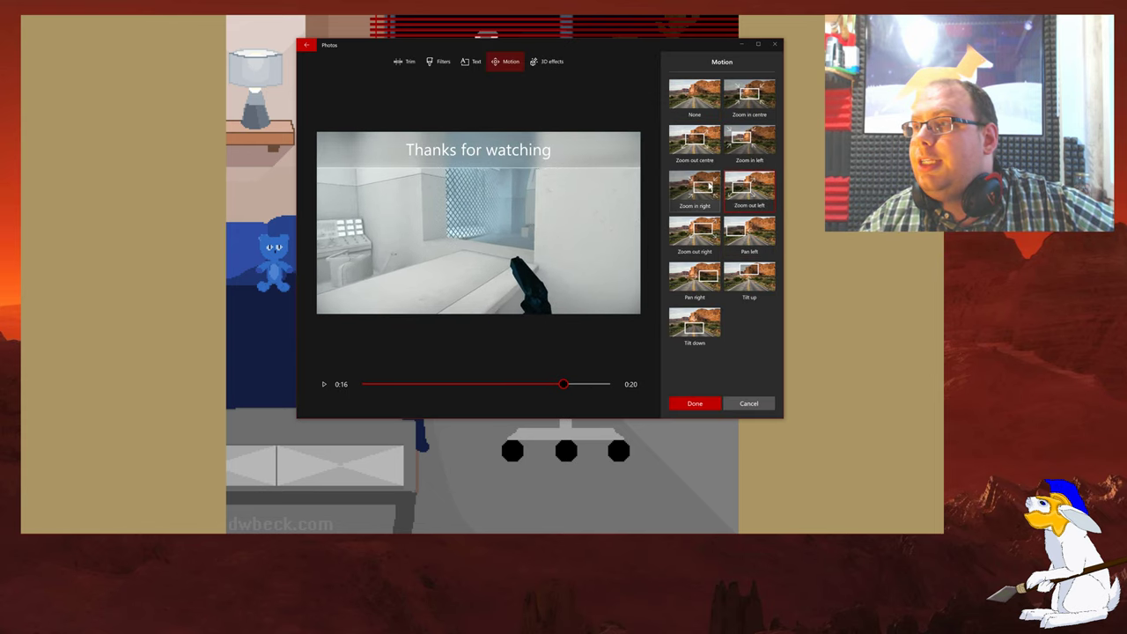
{"action": "left_click", "coordinate": [699, 91]}
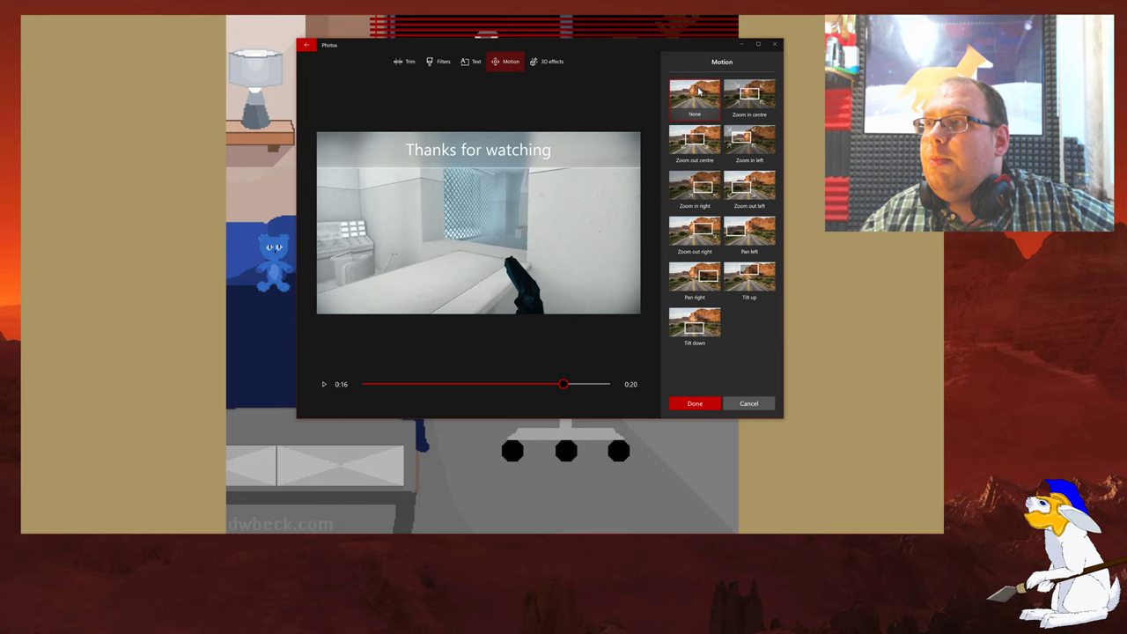
{"action": "left_click", "coordinate": [747, 404]}
Preview a Balloons 3D effect from the last clip's start, then discard it
{"action": "left_click", "coordinate": [510, 249]}
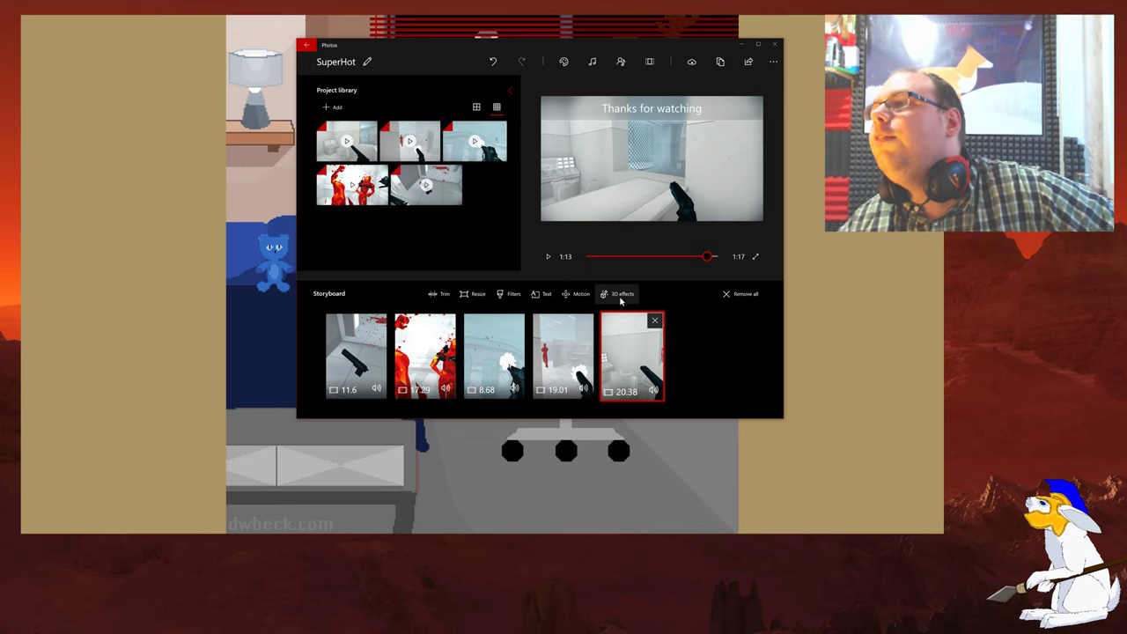
{"action": "left_click", "coordinate": [618, 294]}
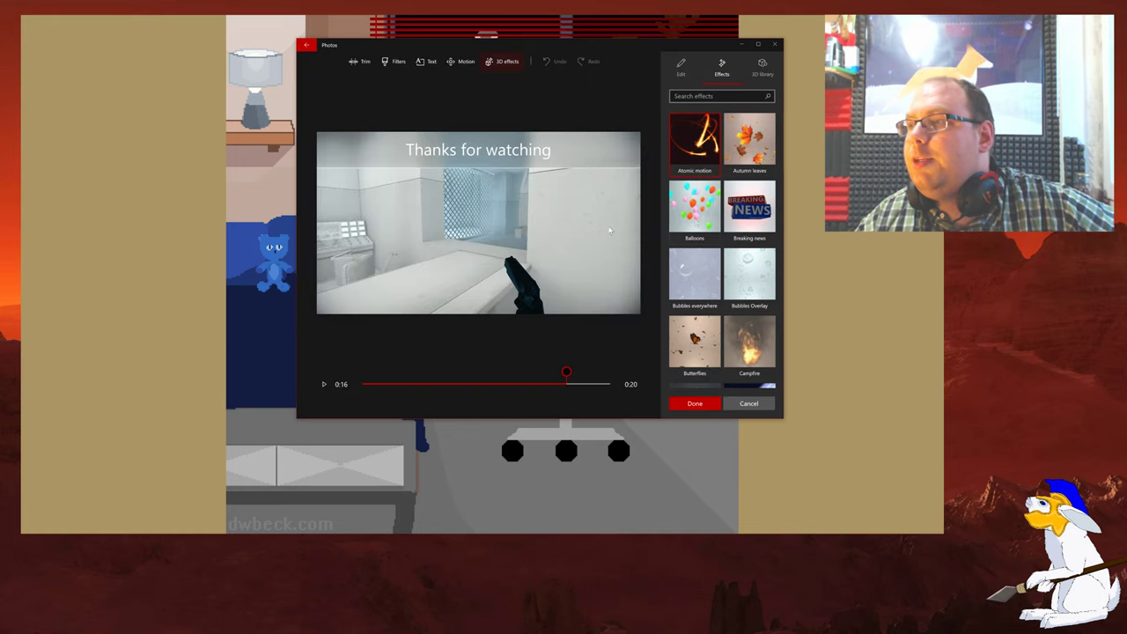
{"action": "left_click", "coordinate": [704, 220]}
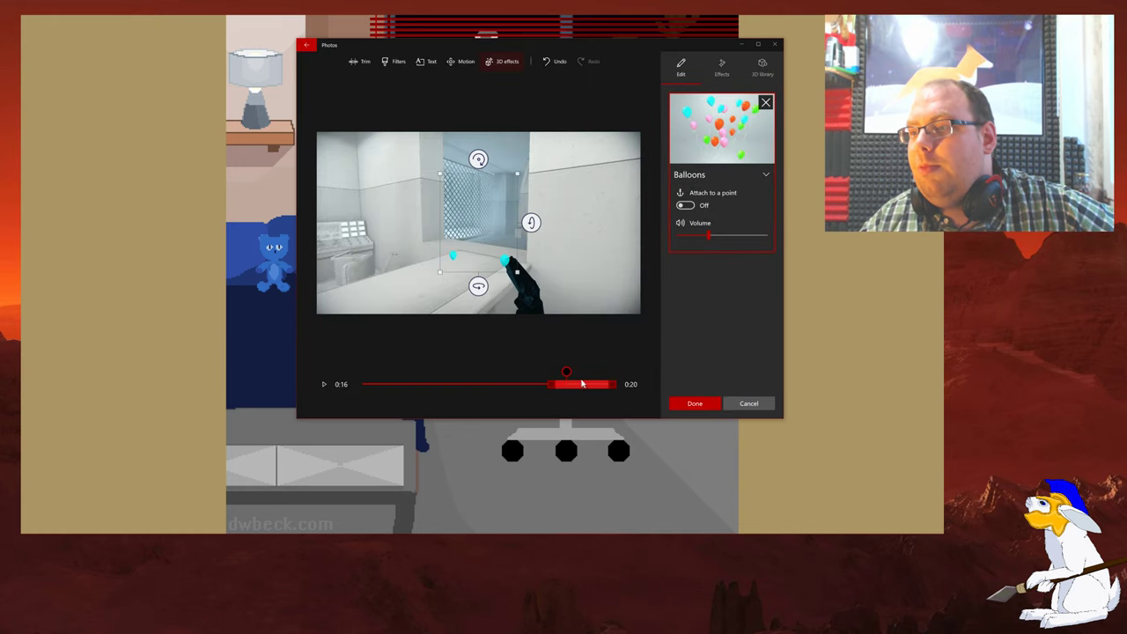
{"action": "left_click_drag", "start_coordinate": [582, 386], "coordinate": [344, 393]}
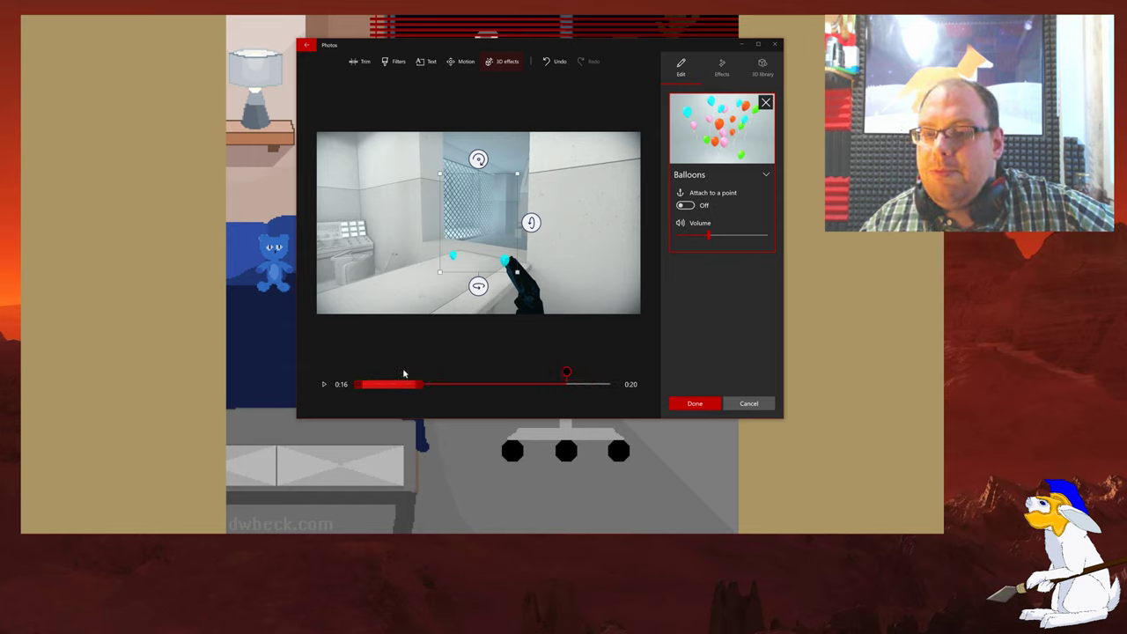
{"action": "left_click_drag", "start_coordinate": [567, 372], "coordinate": [359, 379]}
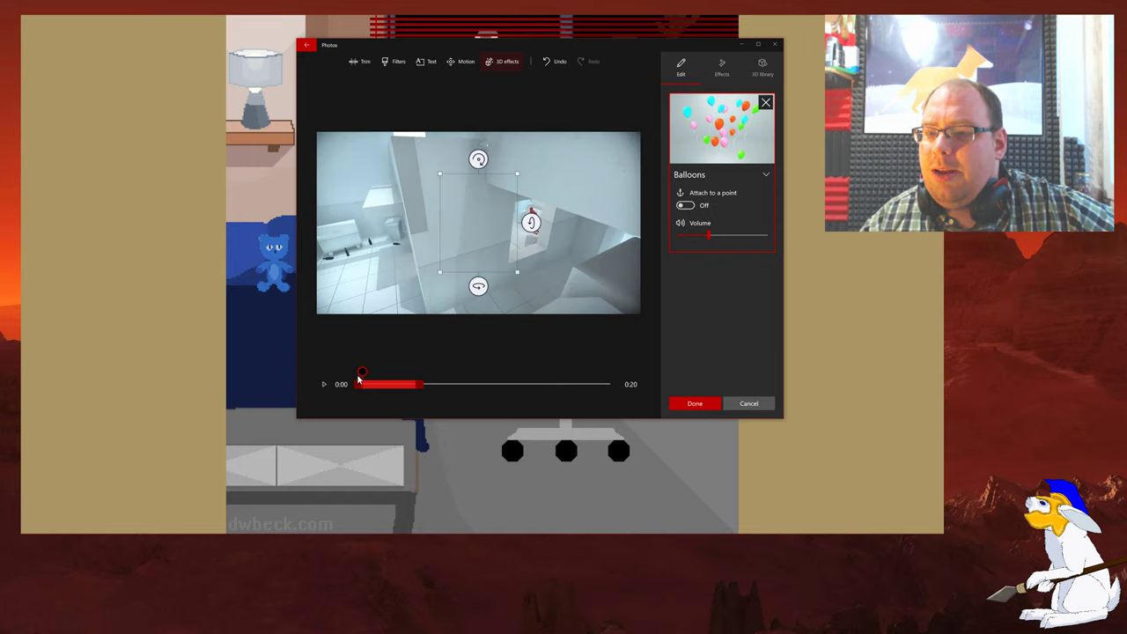
{"action": "left_click", "coordinate": [324, 385]}
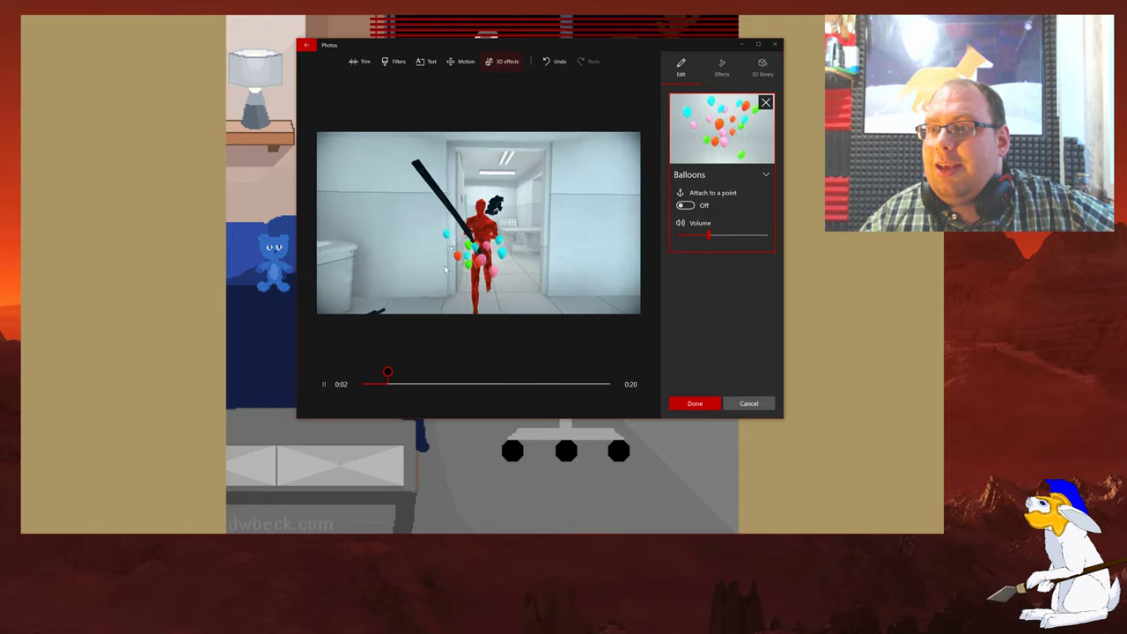
{"action": "left_click", "coordinate": [750, 403]}
{"action": "left_click", "coordinate": [513, 251]}
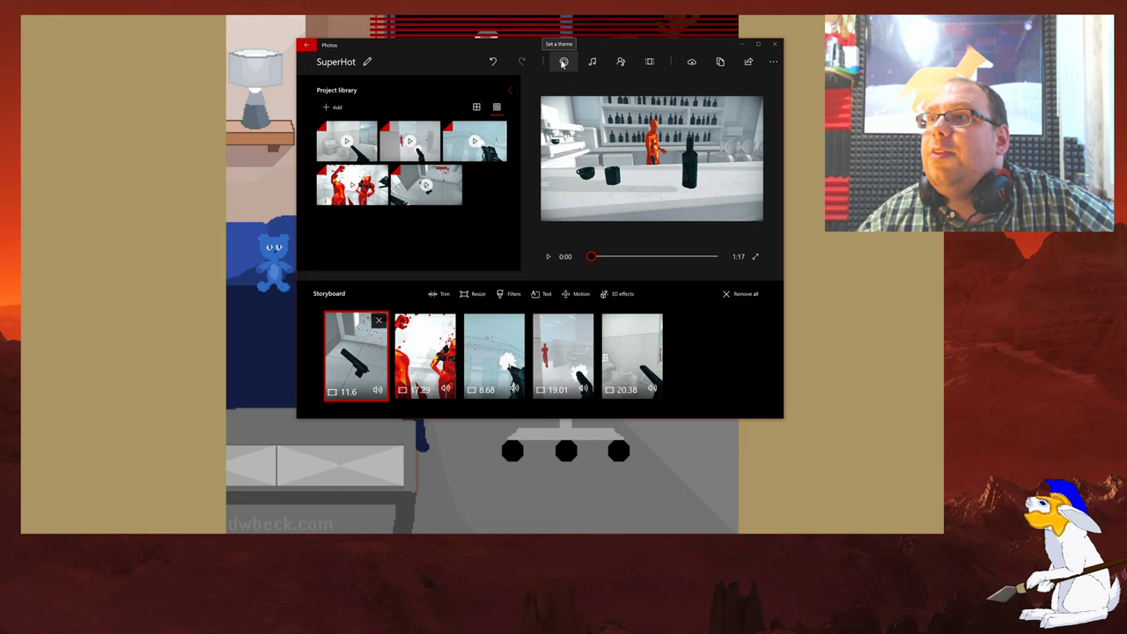
Apply the Adventure theme to the SuperHot video
{"action": "left_click", "coordinate": [563, 62]}
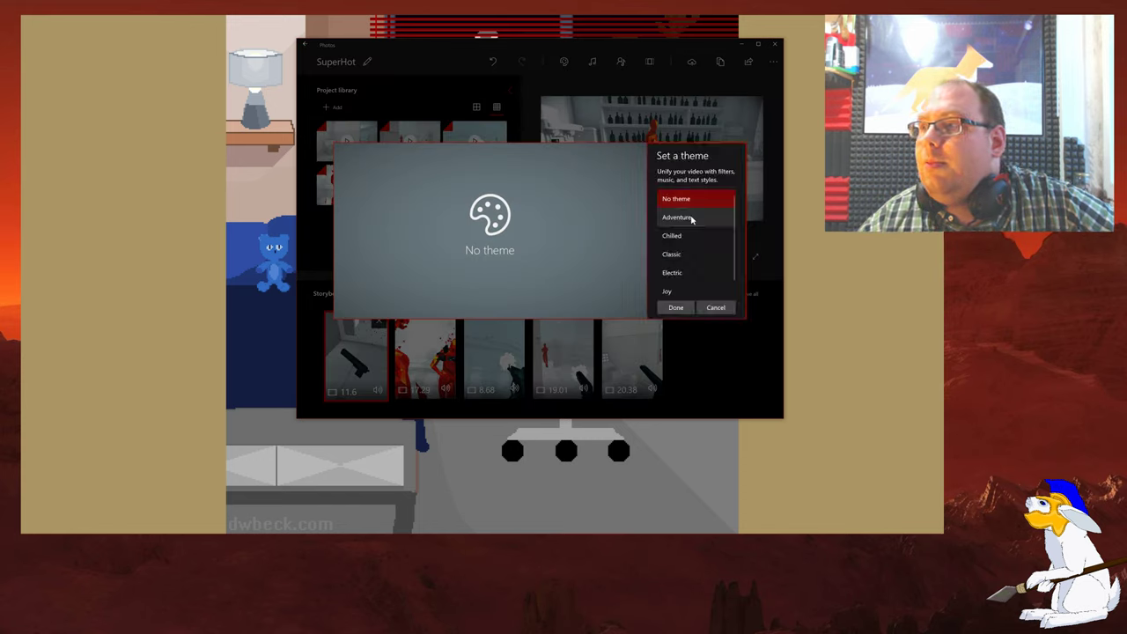
{"action": "left_click", "coordinate": [692, 218]}
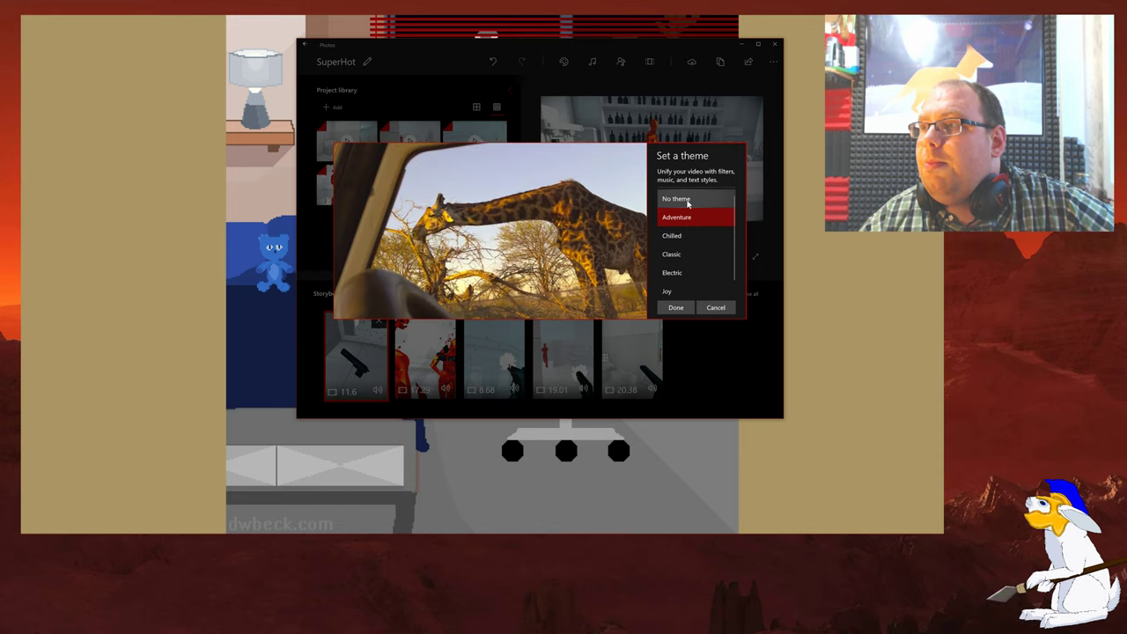
{"action": "left_click", "coordinate": [676, 307]}
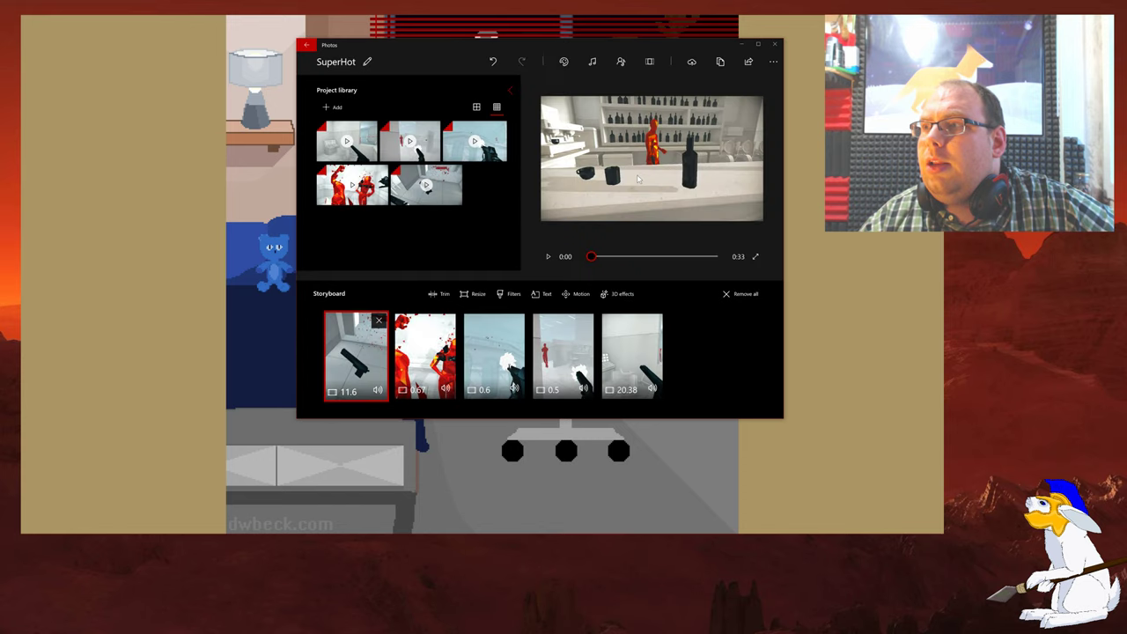
Preview the themed video from the first clip and reconfirm the Adventure theme
{"action": "left_click", "coordinate": [425, 352]}
{"action": "left_click", "coordinate": [356, 352]}
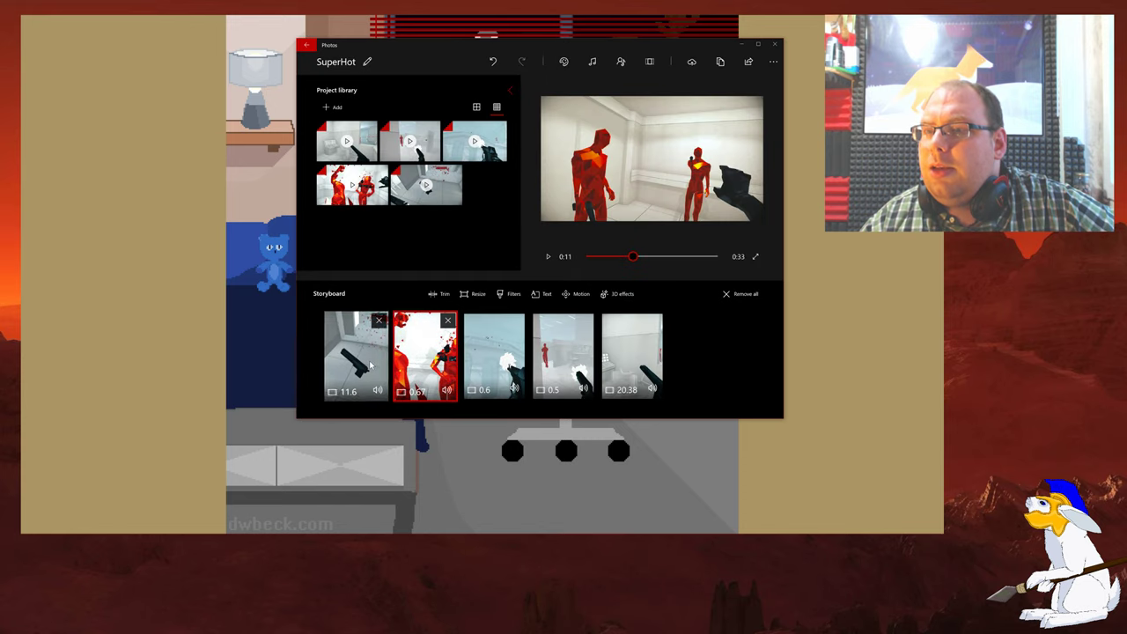
{"action": "left_click", "coordinate": [548, 256]}
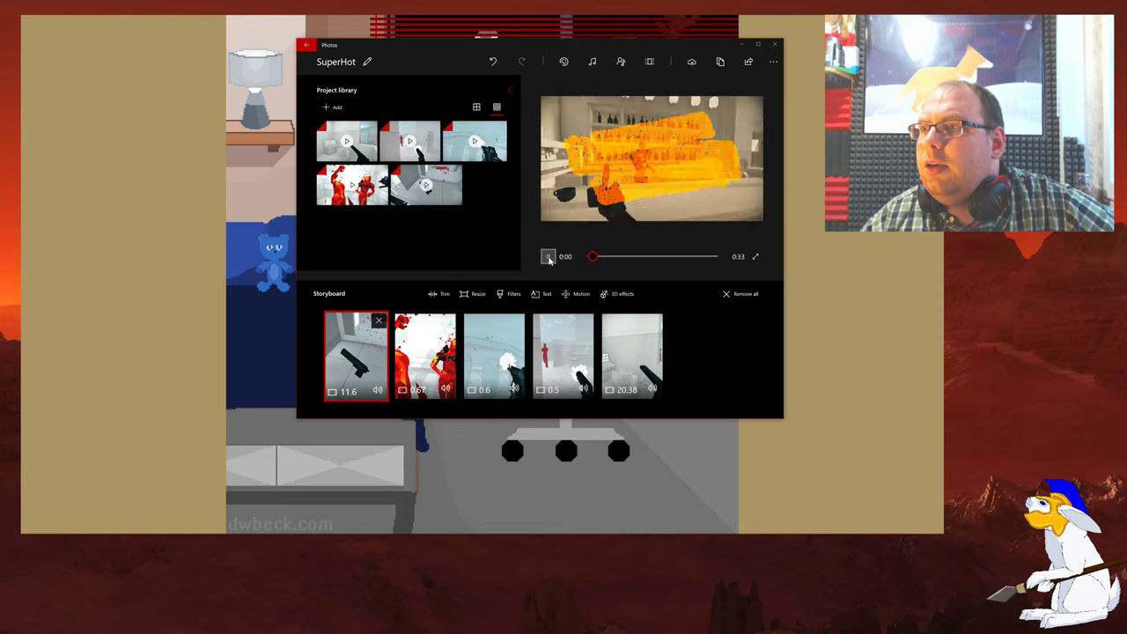
{"action": "left_click", "coordinate": [548, 256]}
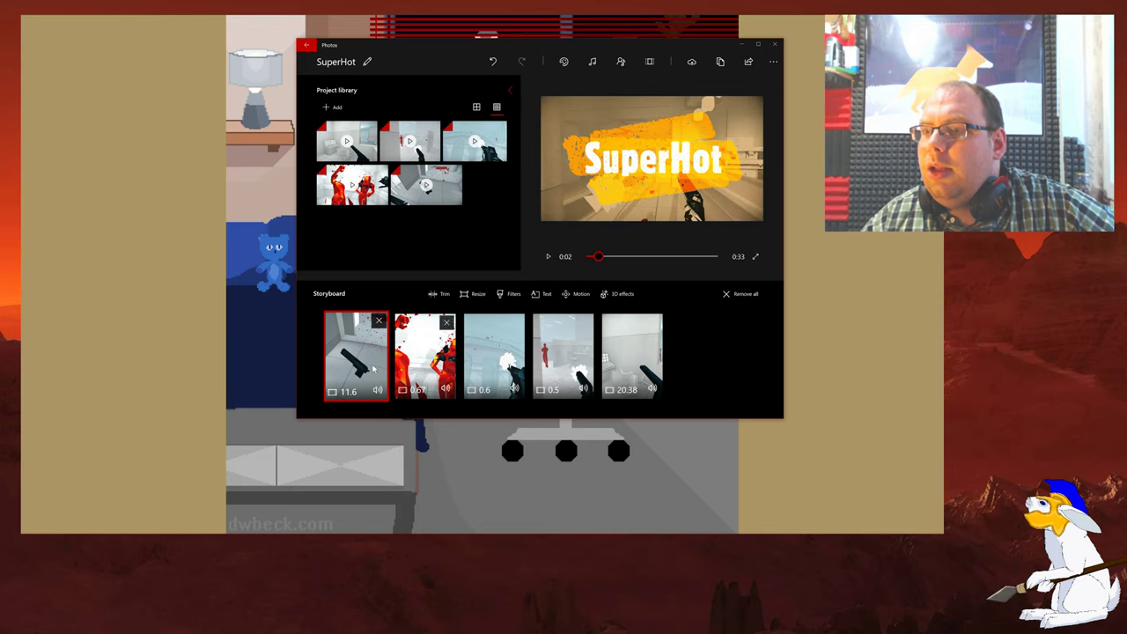
{"action": "left_click", "coordinate": [564, 62]}
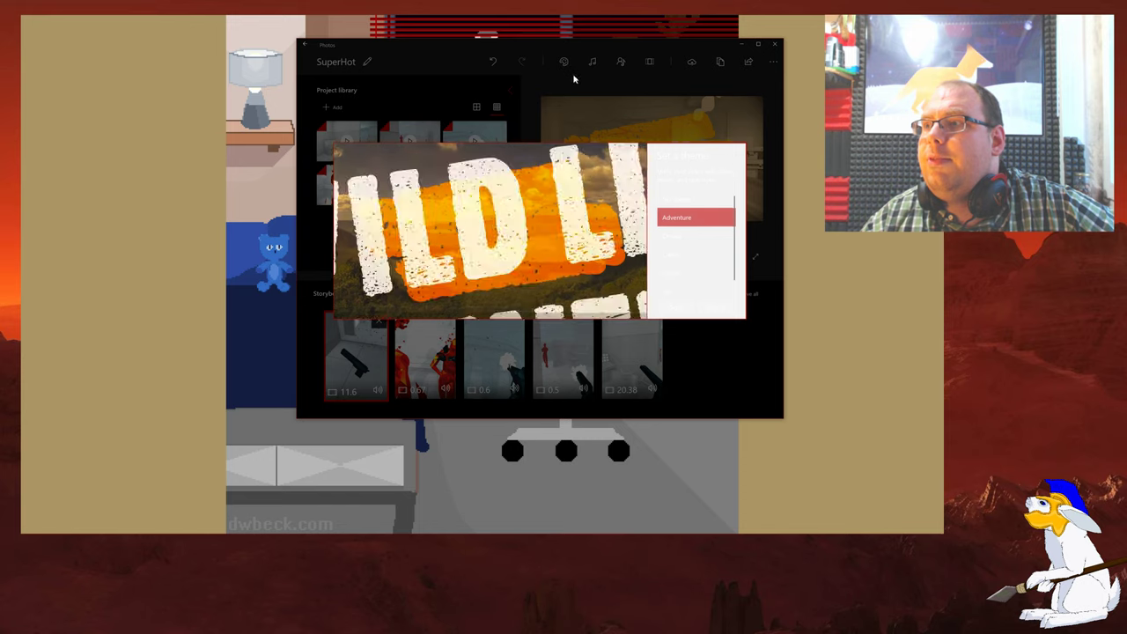
{"action": "left_click", "coordinate": [679, 307]}
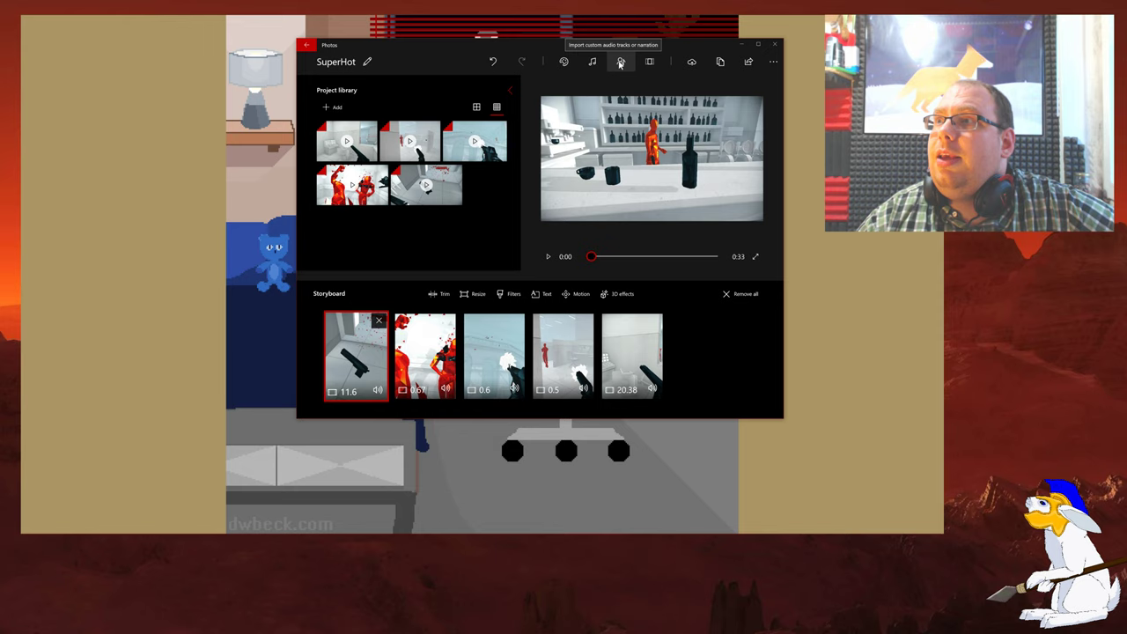
Add Club.mp3 from Videos > Superhot as custom audio across the whole 0:33 video
{"action": "left_click", "coordinate": [621, 64]}
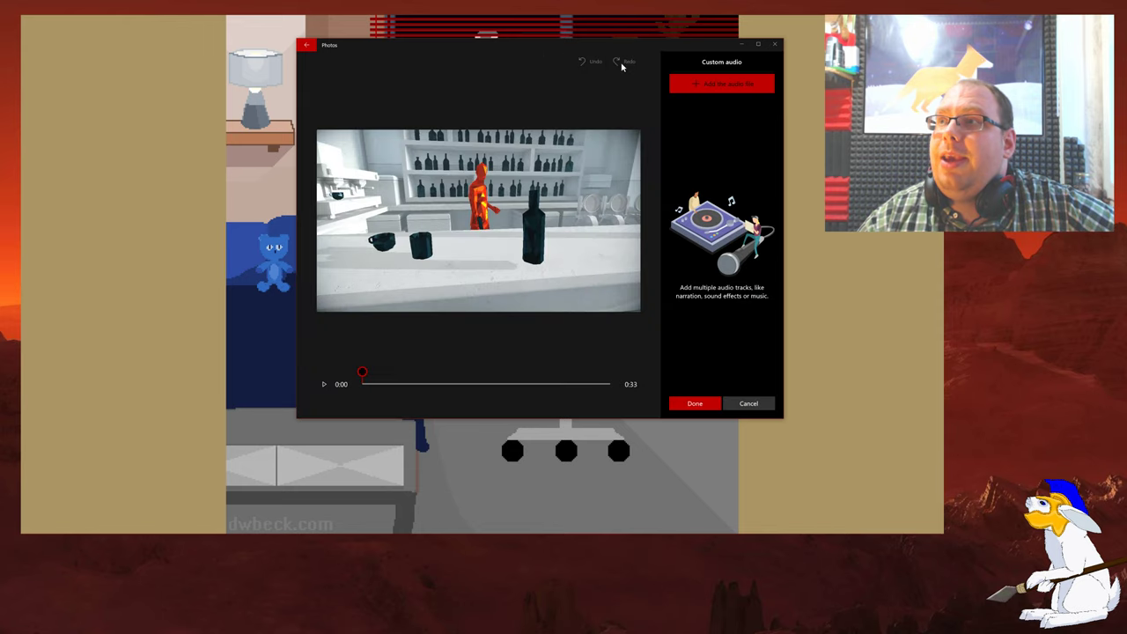
{"action": "left_click", "coordinate": [719, 85]}
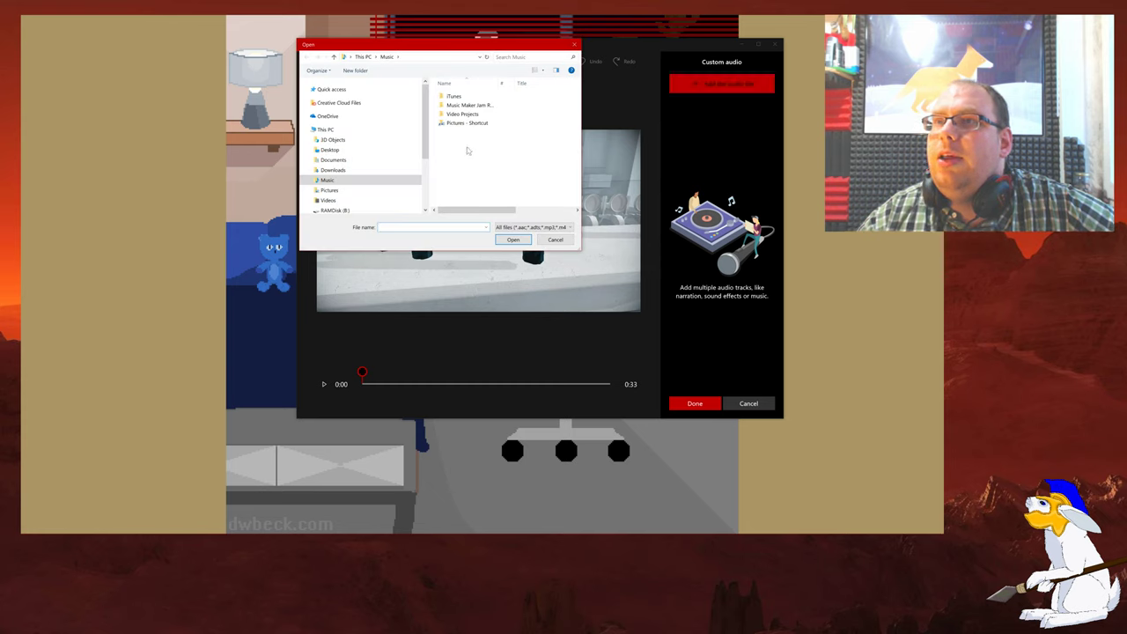
{"action": "left_click", "coordinate": [328, 183]}
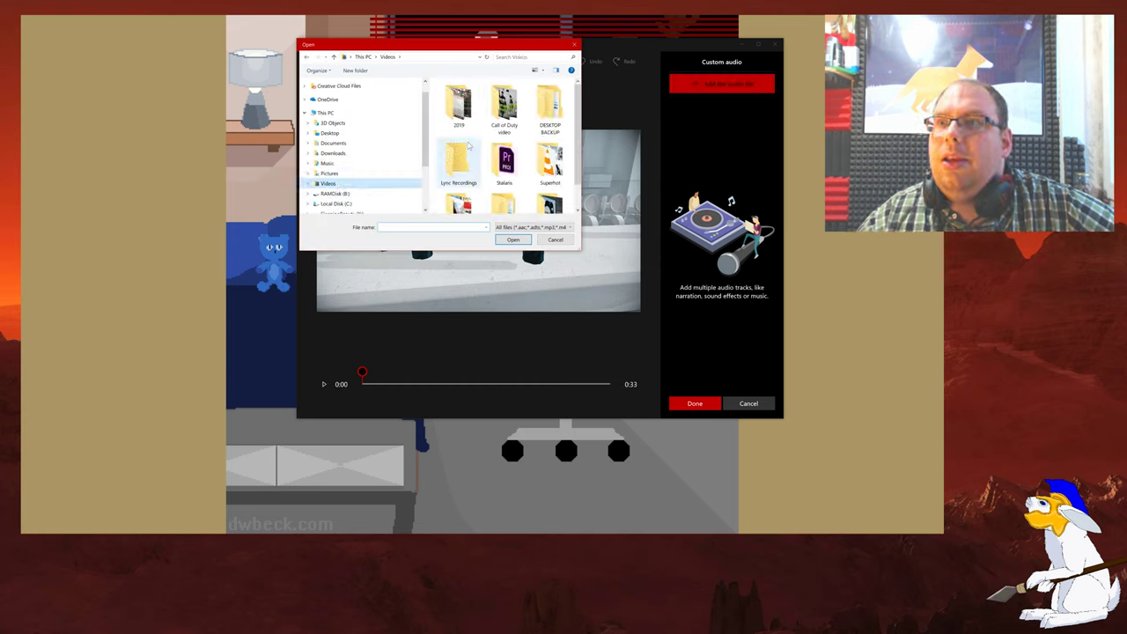
{"action": "scroll", "coordinate": [557, 137], "scroll_direction": "down", "scroll_amount": 1}
{"action": "double_click", "coordinate": [553, 134]}
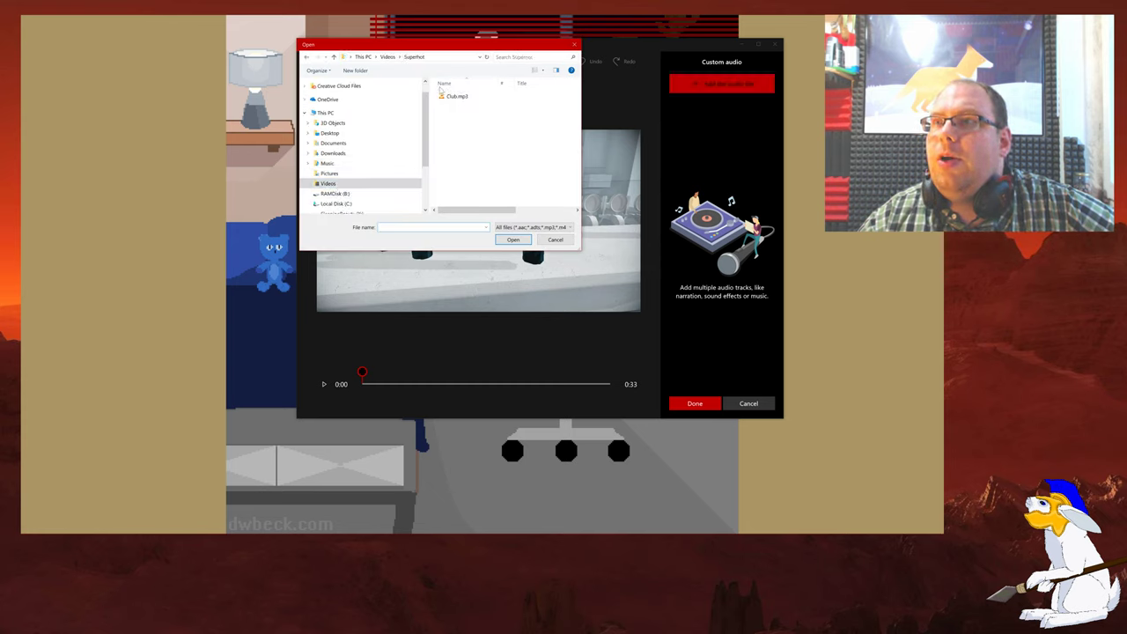
{"action": "left_click", "coordinate": [456, 97]}
{"action": "double_click", "coordinate": [456, 98]}
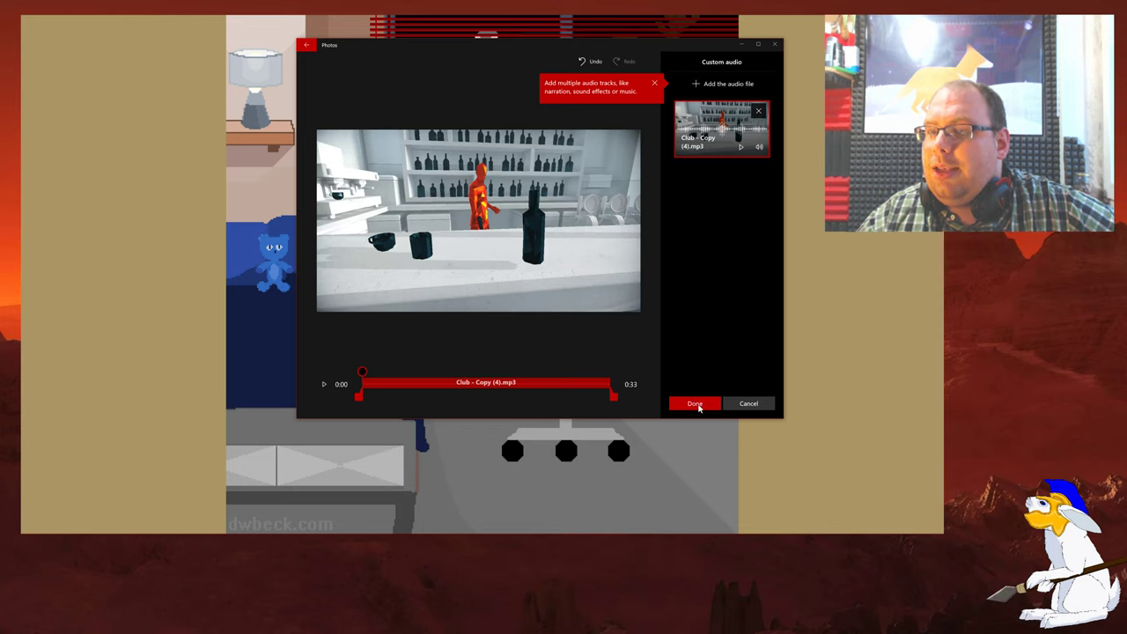
{"action": "left_click", "coordinate": [698, 406]}
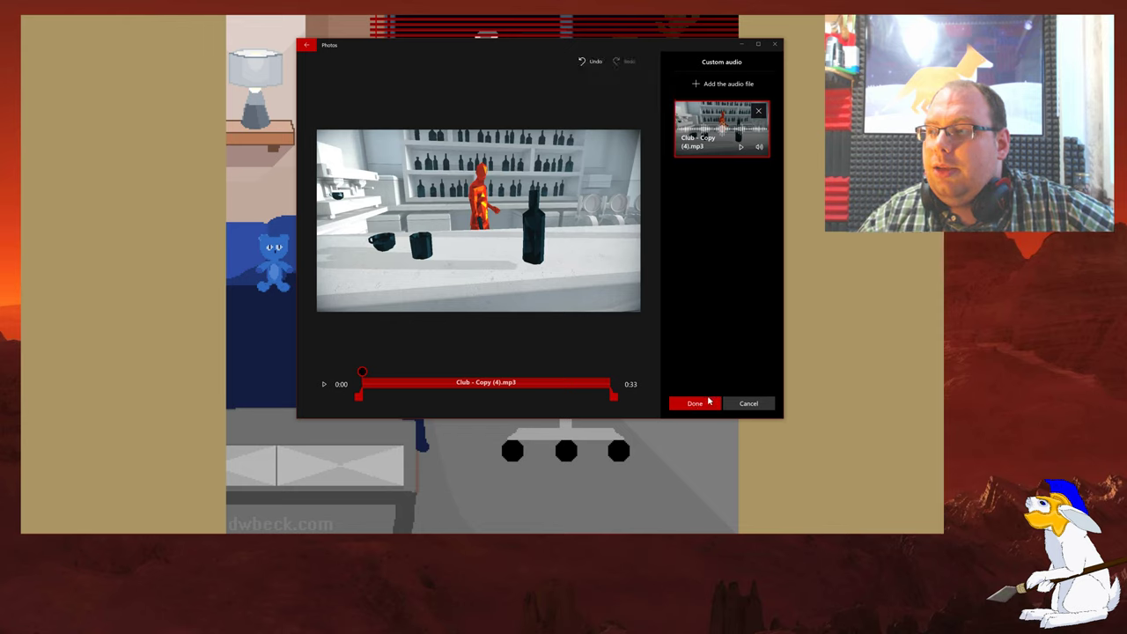
{"action": "left_click", "coordinate": [696, 403]}
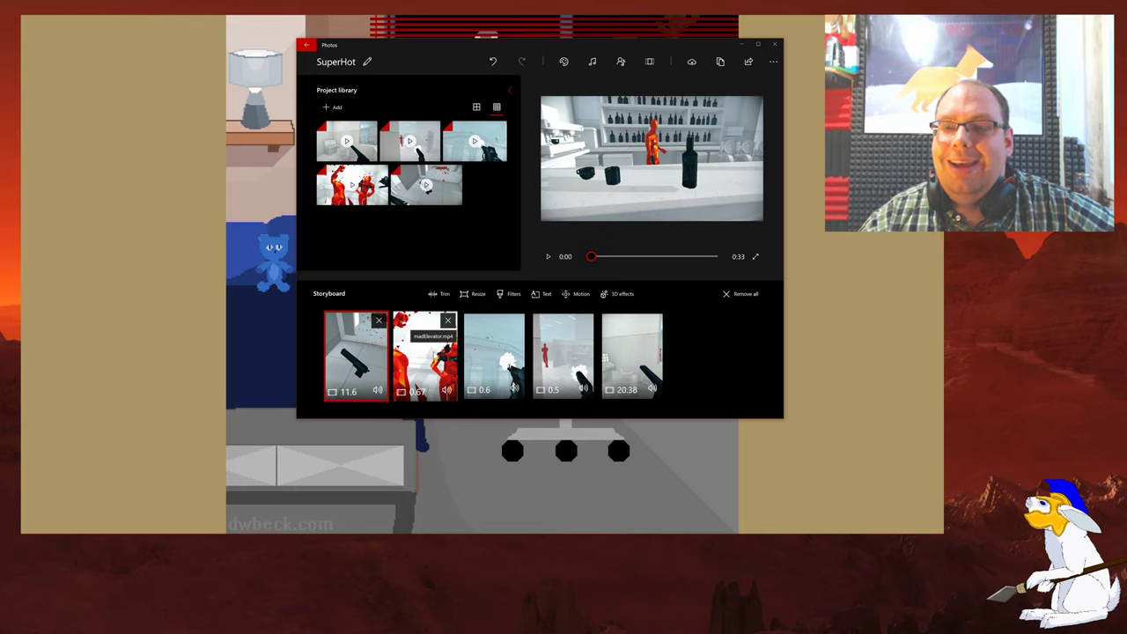
{"action": "left_click", "coordinate": [426, 334]}
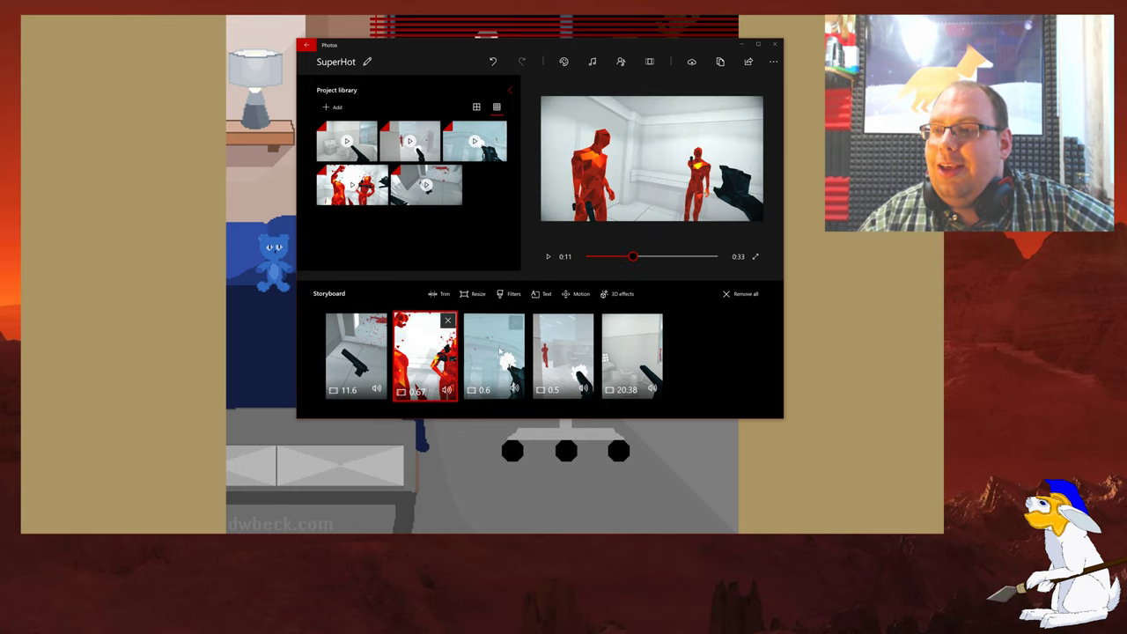
{"action": "left_click", "coordinate": [493, 352]}
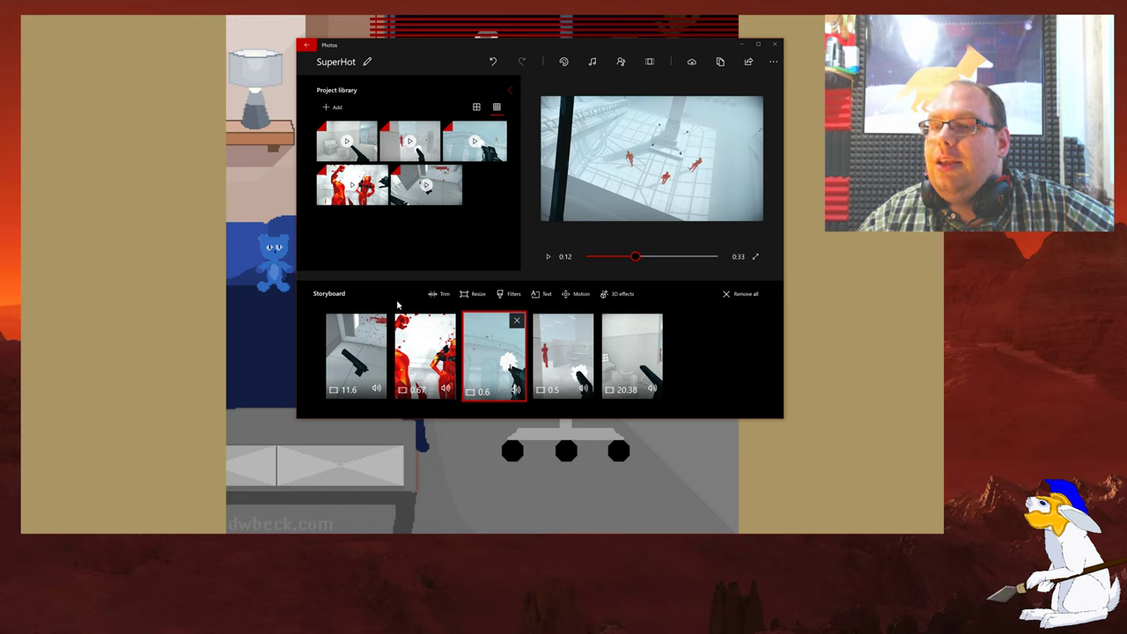
{"action": "left_click", "coordinate": [375, 334]}
{"action": "left_click", "coordinate": [548, 256]}
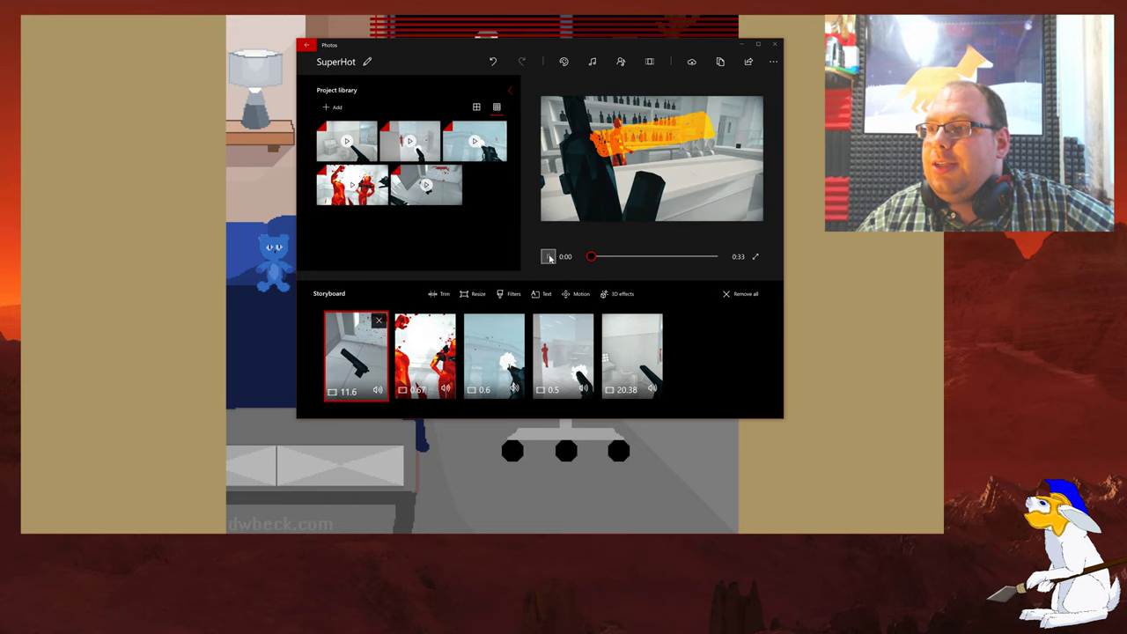
{"action": "left_click", "coordinate": [564, 63]}
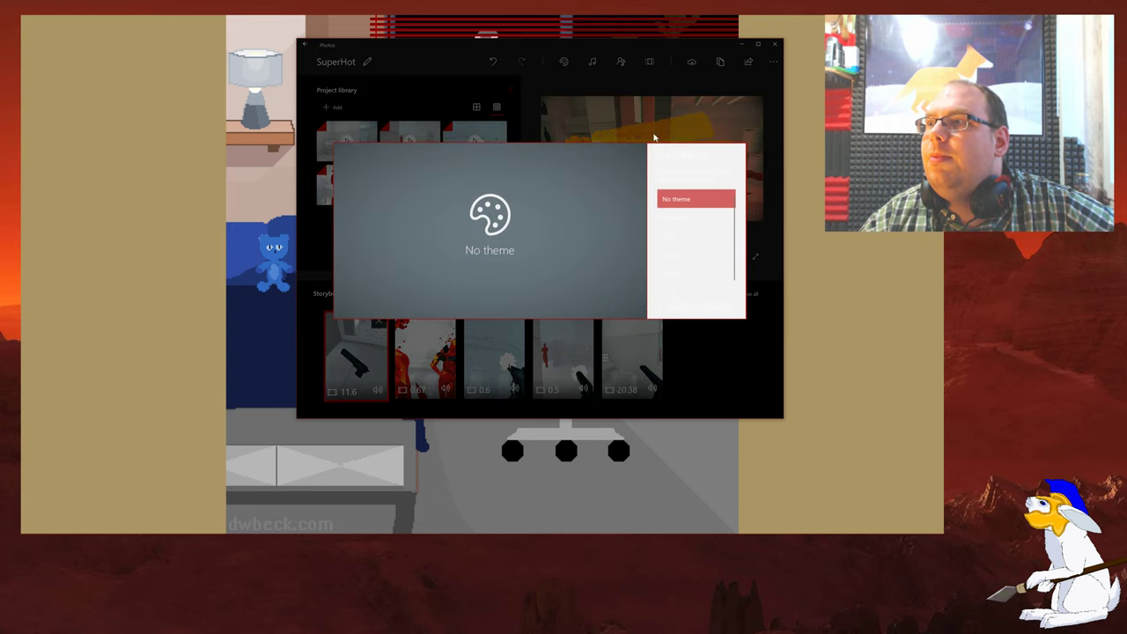
{"action": "left_click", "coordinate": [715, 308]}
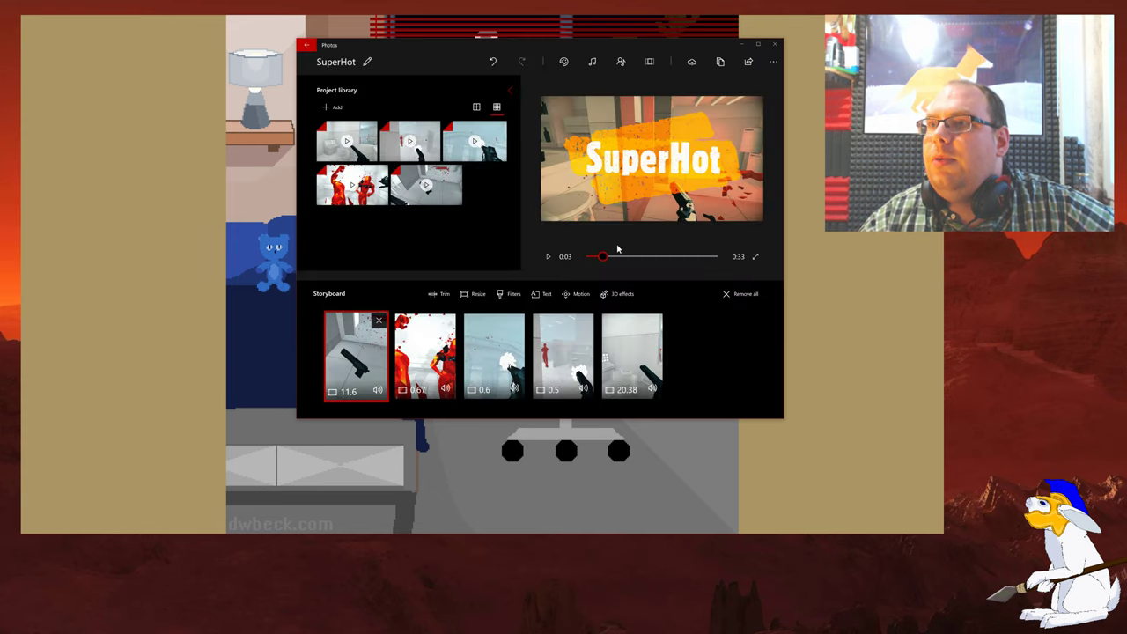
{"action": "left_click", "coordinate": [438, 342]}
{"action": "left_click", "coordinate": [475, 352]}
{"action": "left_click", "coordinate": [564, 352]}
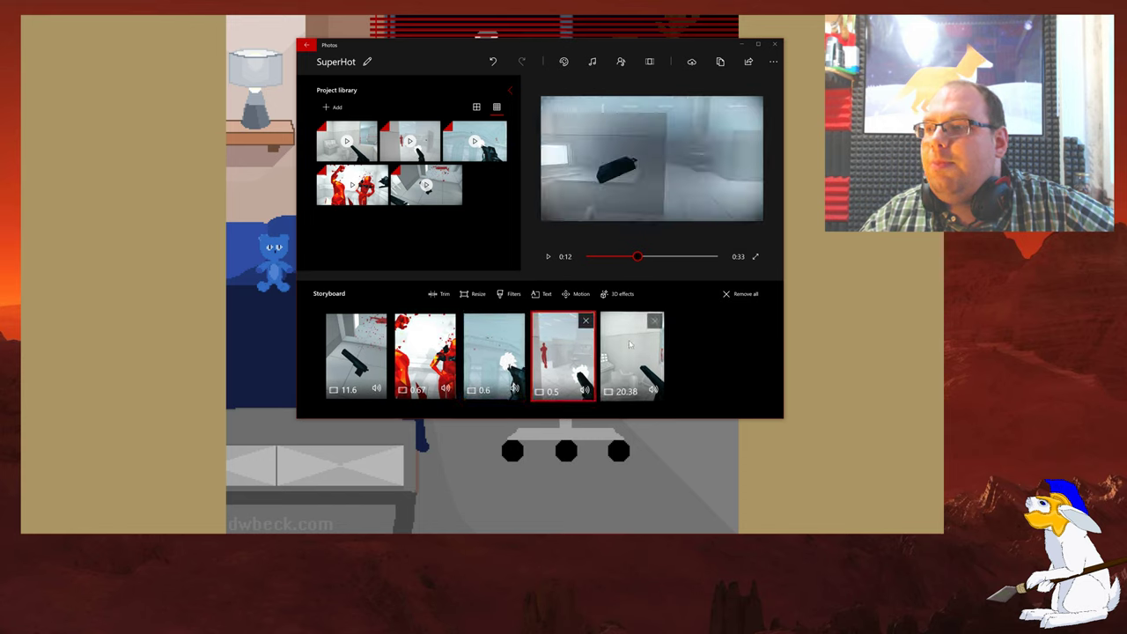
{"action": "left_click", "coordinate": [632, 352]}
{"action": "left_click", "coordinate": [381, 355]}
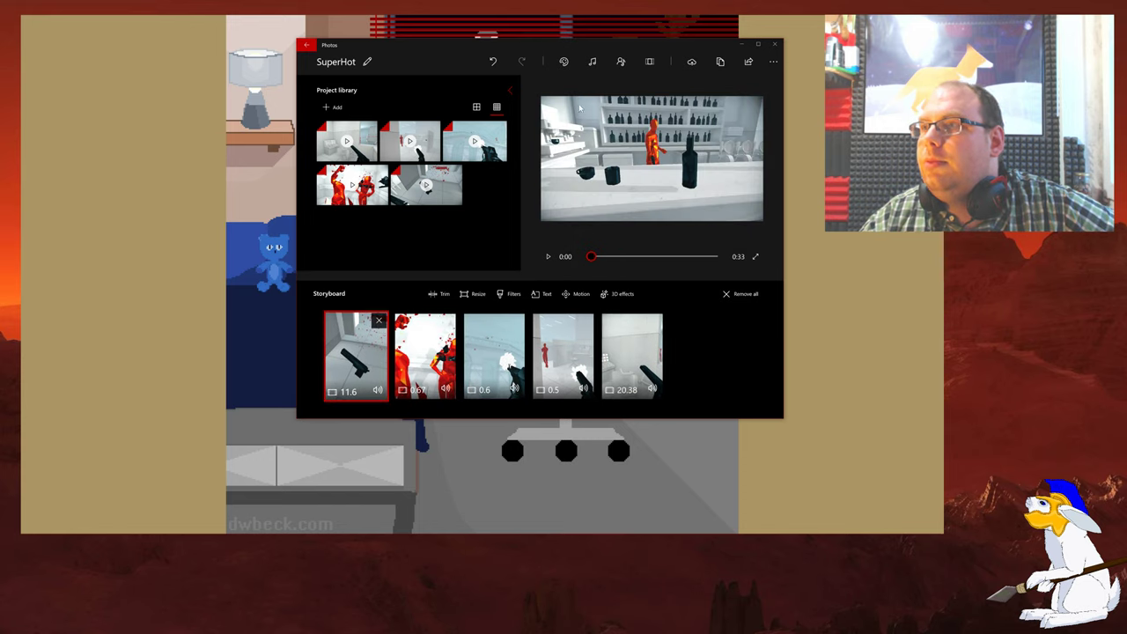
{"action": "left_click", "coordinate": [564, 61]}
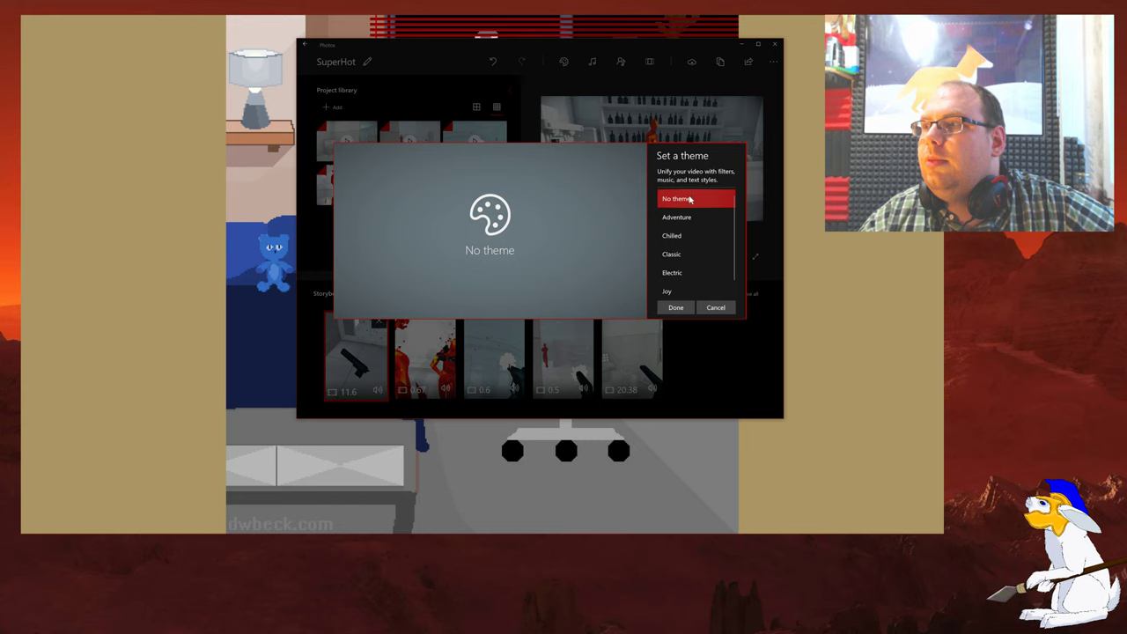
{"action": "left_click", "coordinate": [715, 307]}
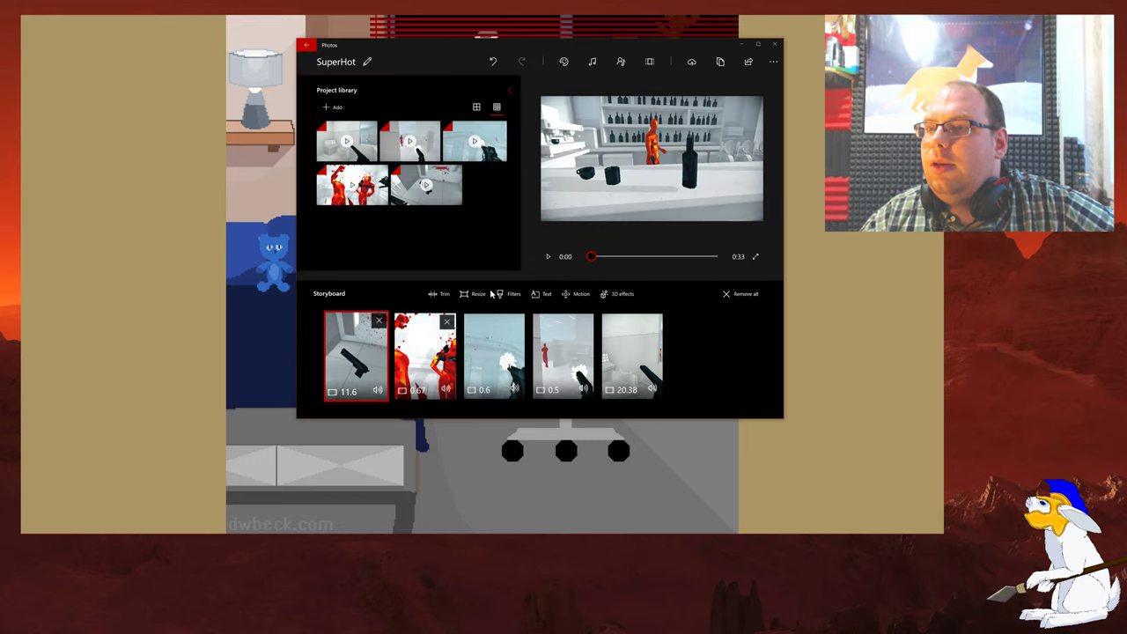
{"action": "left_click", "coordinate": [547, 257]}
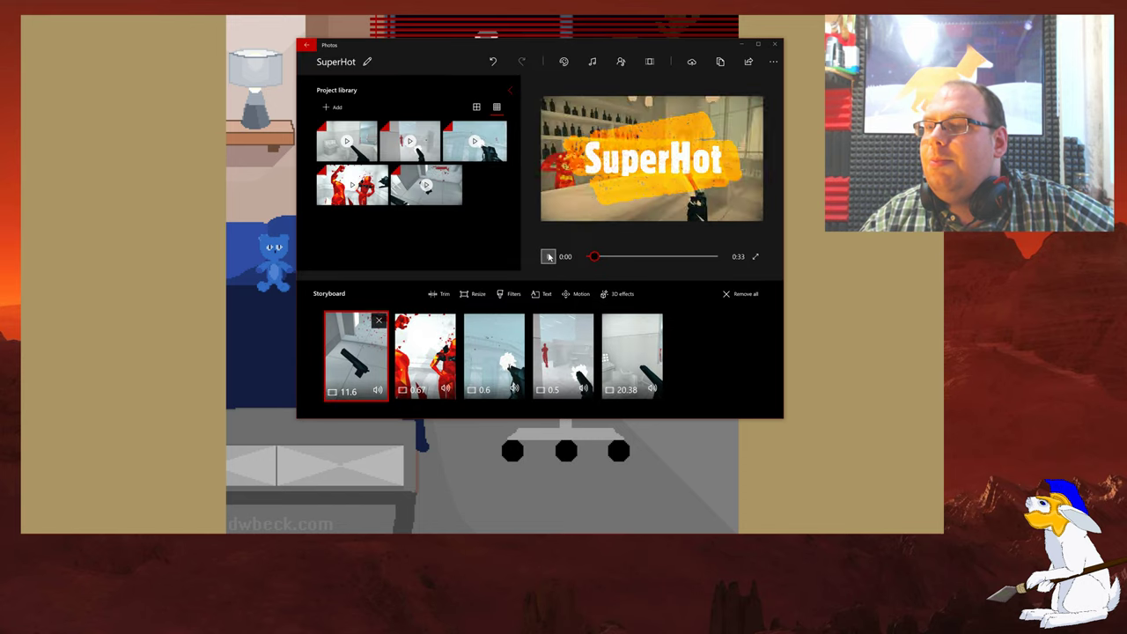
{"action": "left_click", "coordinate": [547, 257]}
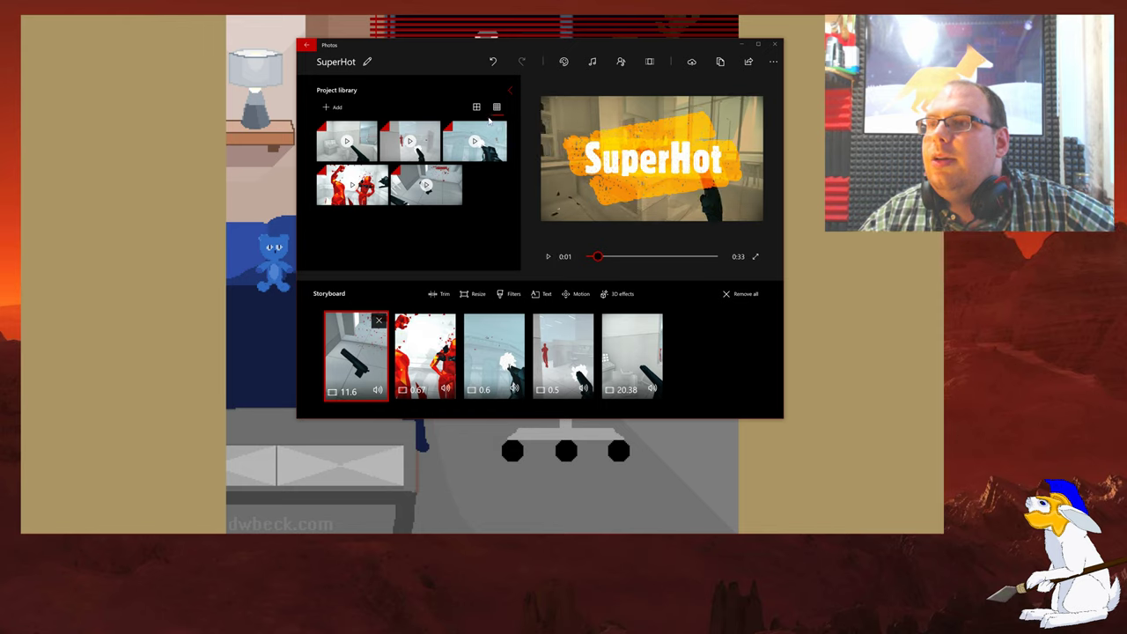
{"action": "left_click", "coordinate": [477, 106]}
{"action": "left_click", "coordinate": [497, 107]}
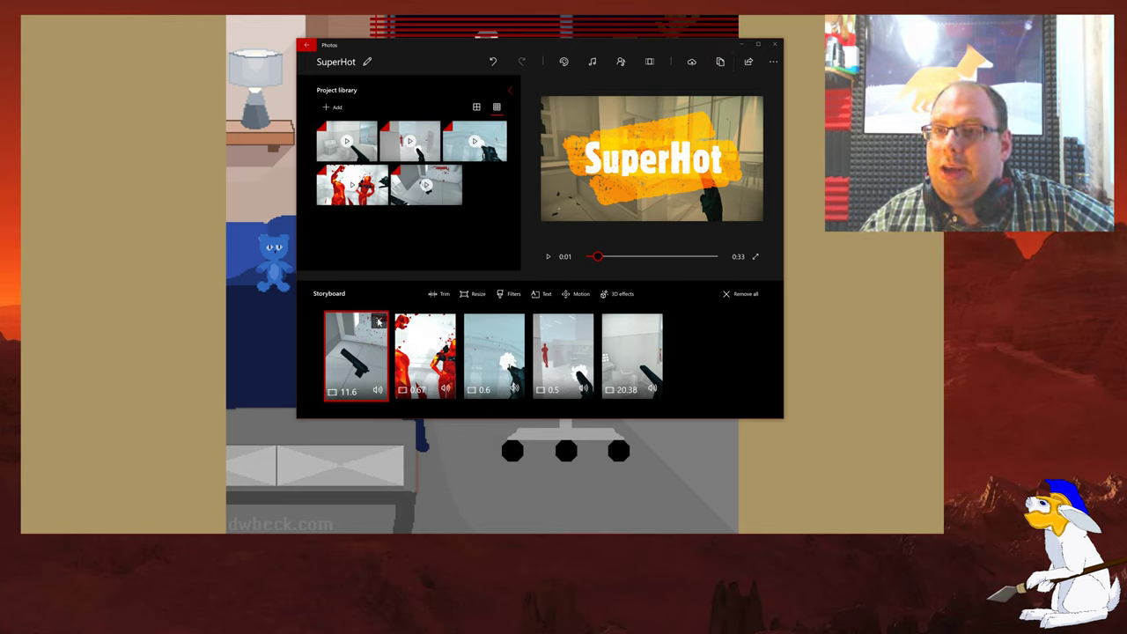
Remove every clip from the storyboard, leaving it empty
{"action": "left_click", "coordinate": [380, 322]}
{"action": "left_click", "coordinate": [380, 321]}
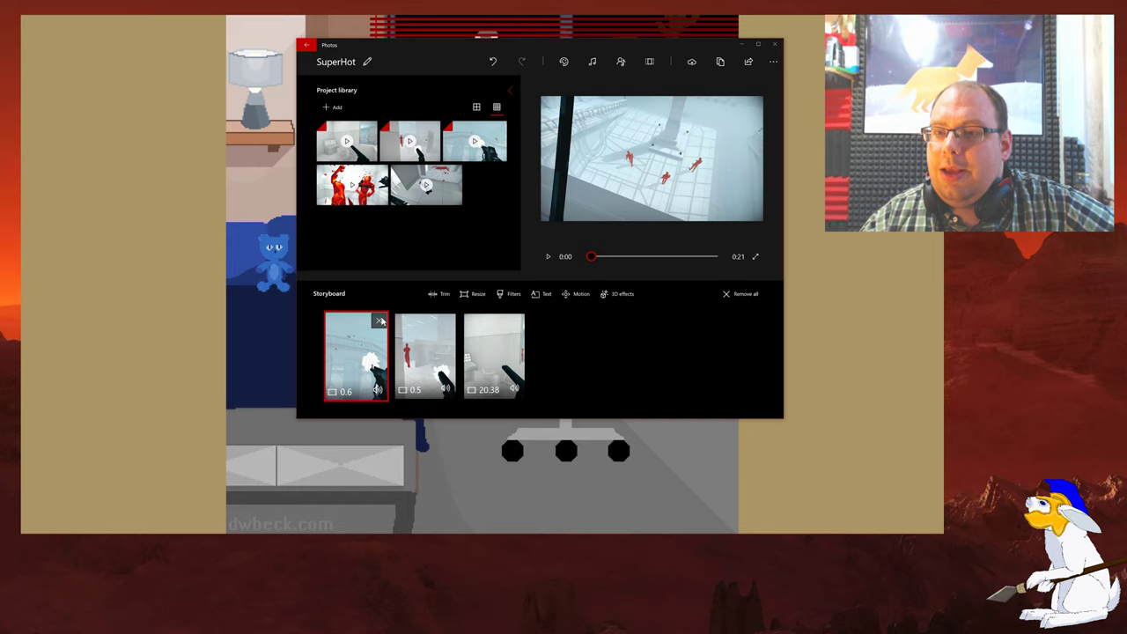
{"action": "left_click", "coordinate": [379, 321]}
{"action": "left_click", "coordinate": [380, 321]}
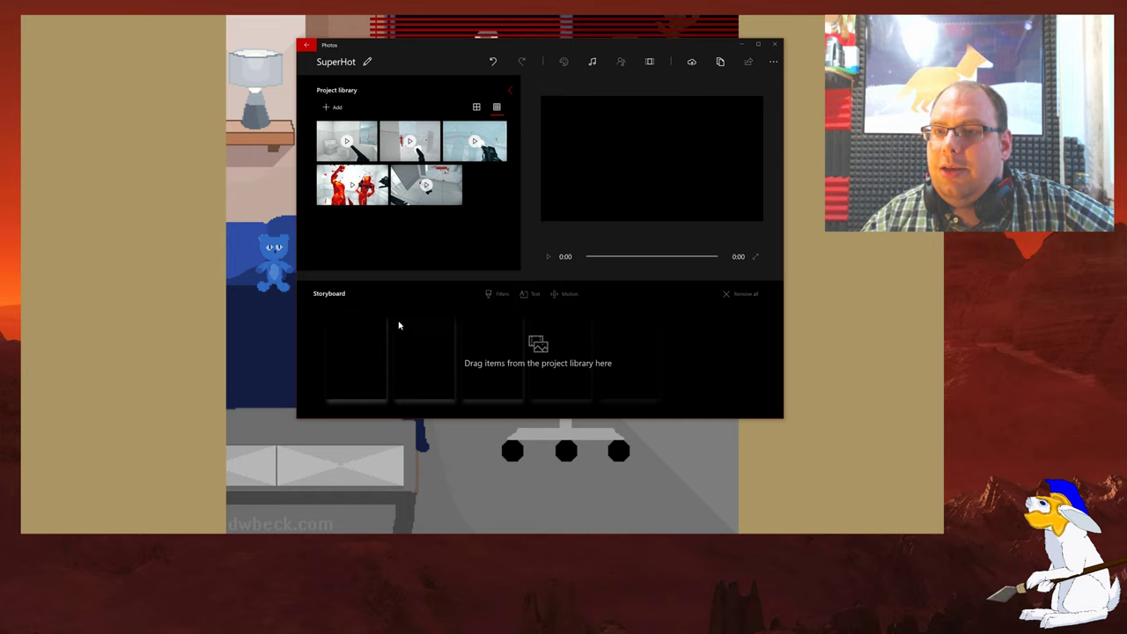
Re-add five clips in order 20.38, 19.01, red-figures, 8.68, 11.6, making the video 1:08
{"action": "left_click_drag", "start_coordinate": [361, 145], "coordinate": [353, 352]}
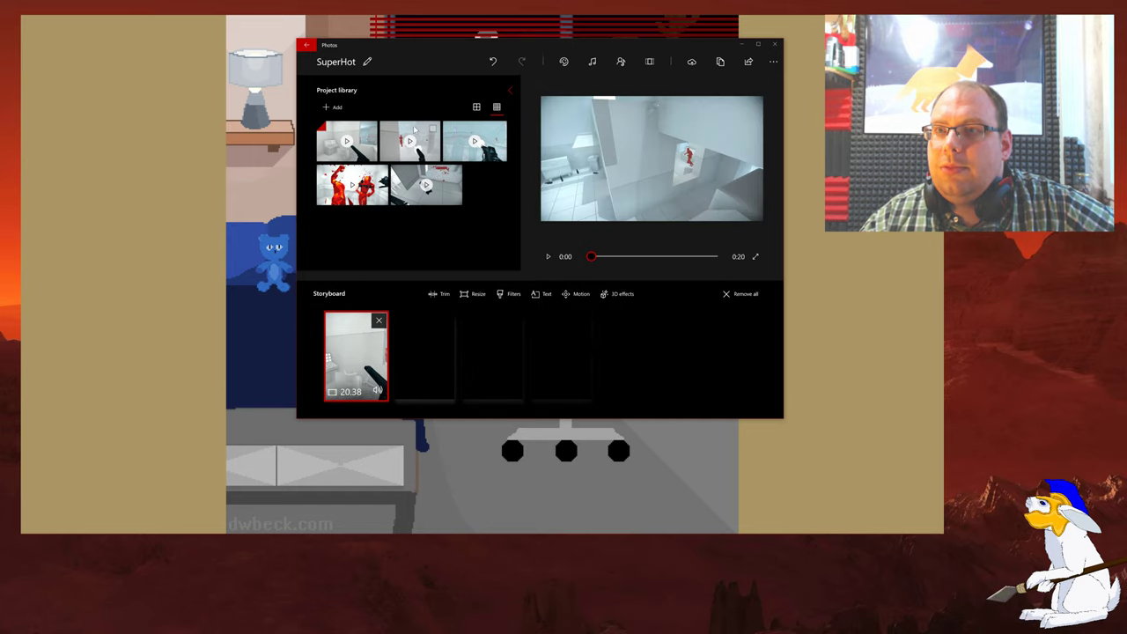
{"action": "left_click_drag", "start_coordinate": [410, 145], "coordinate": [440, 357]}
{"action": "left_click_drag", "start_coordinate": [474, 146], "coordinate": [493, 352]}
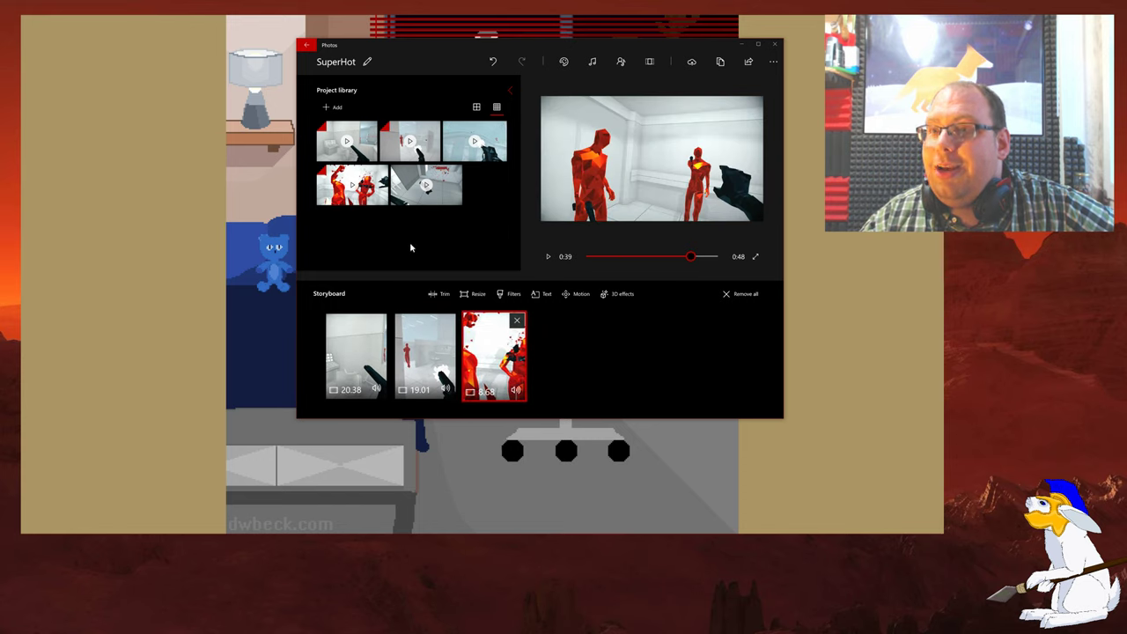
{"action": "left_click_drag", "start_coordinate": [352, 185], "coordinate": [564, 352]}
{"action": "left_click_drag", "start_coordinate": [427, 185], "coordinate": [659, 368]}
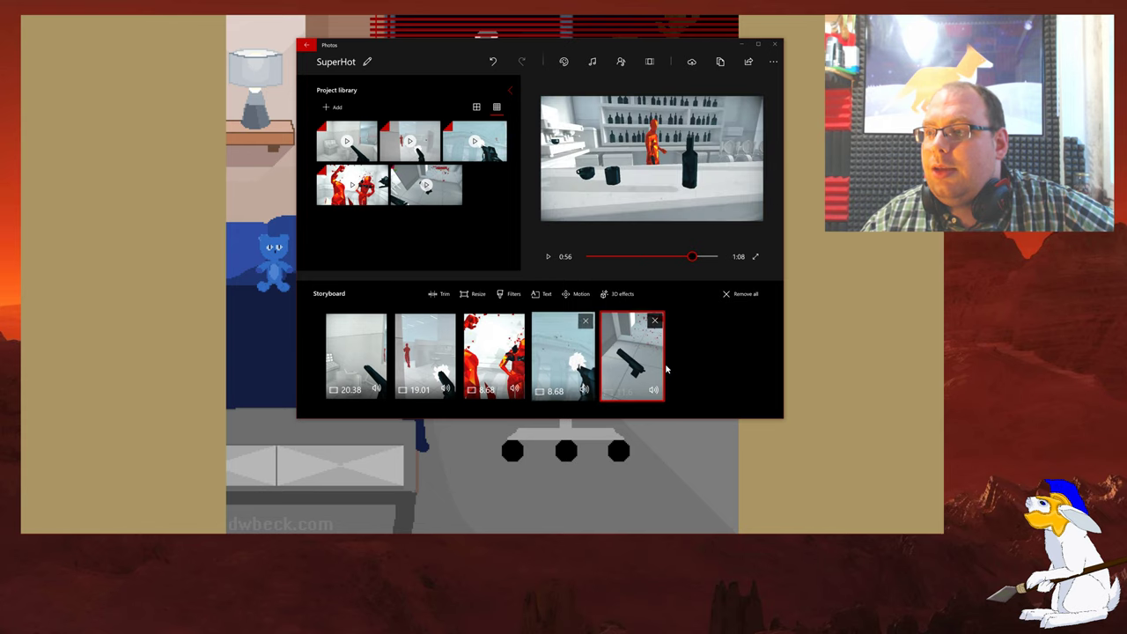
{"action": "left_click", "coordinate": [339, 359]}
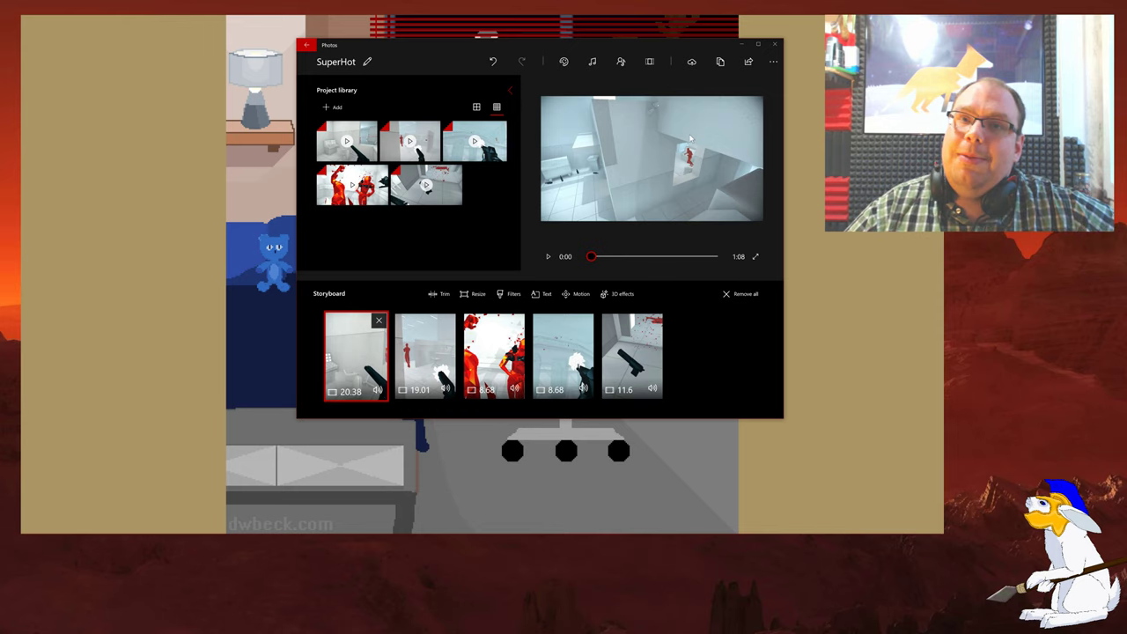
Export the SuperHot video at L size (best for big screens) as SuperHot_Large.mp4
{"action": "left_click", "coordinate": [749, 64]}
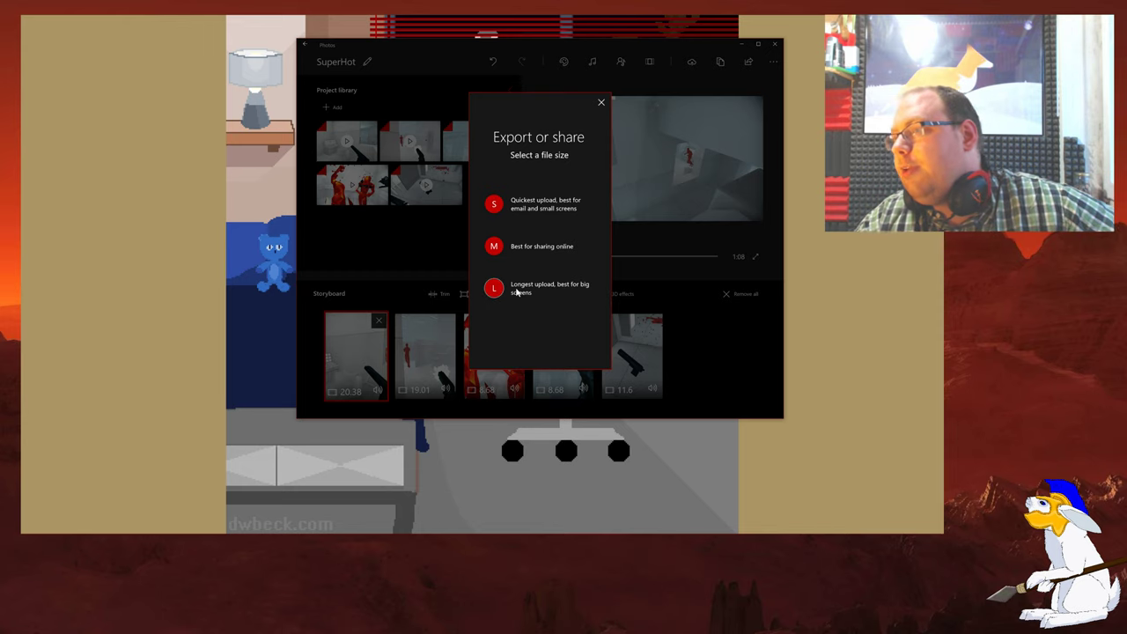
{"action": "left_click", "coordinate": [521, 288]}
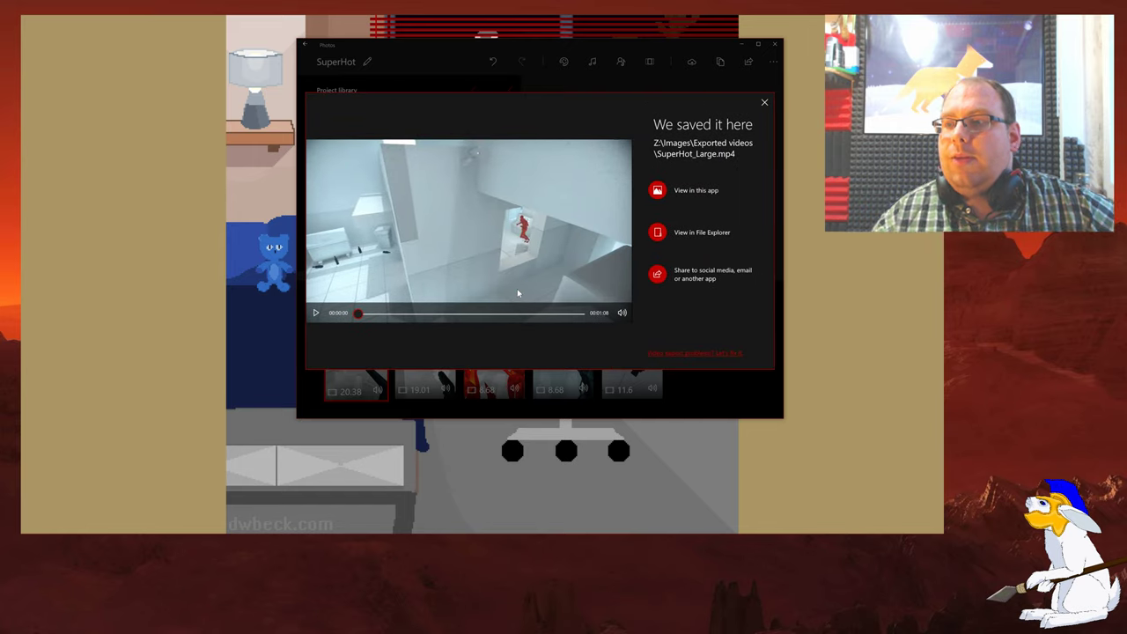
{"action": "left_click", "coordinate": [316, 313]}
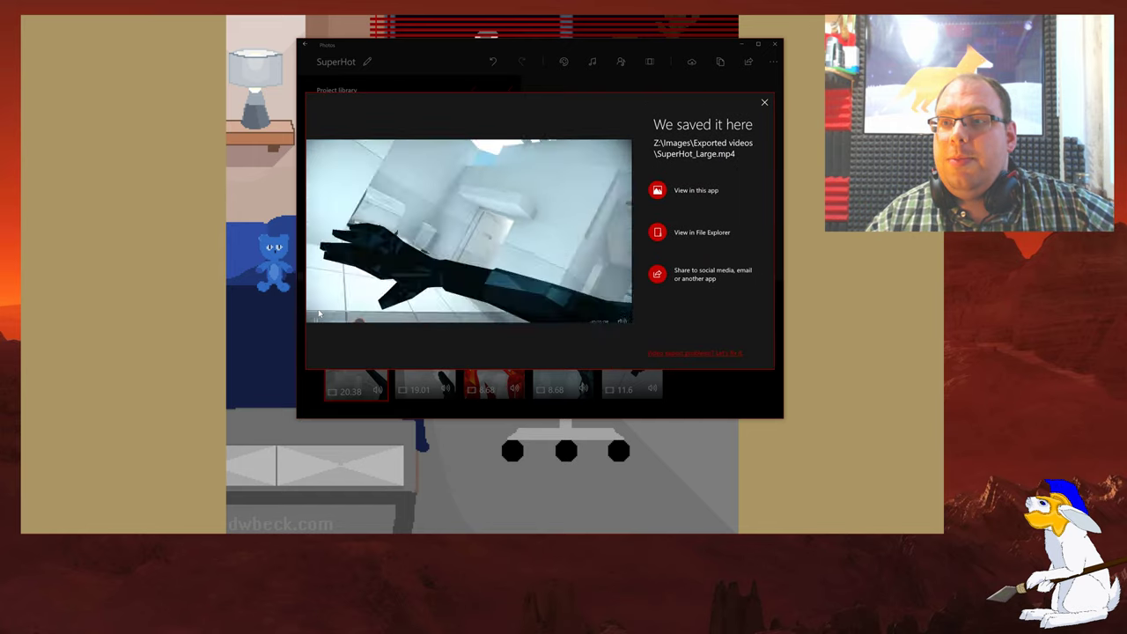